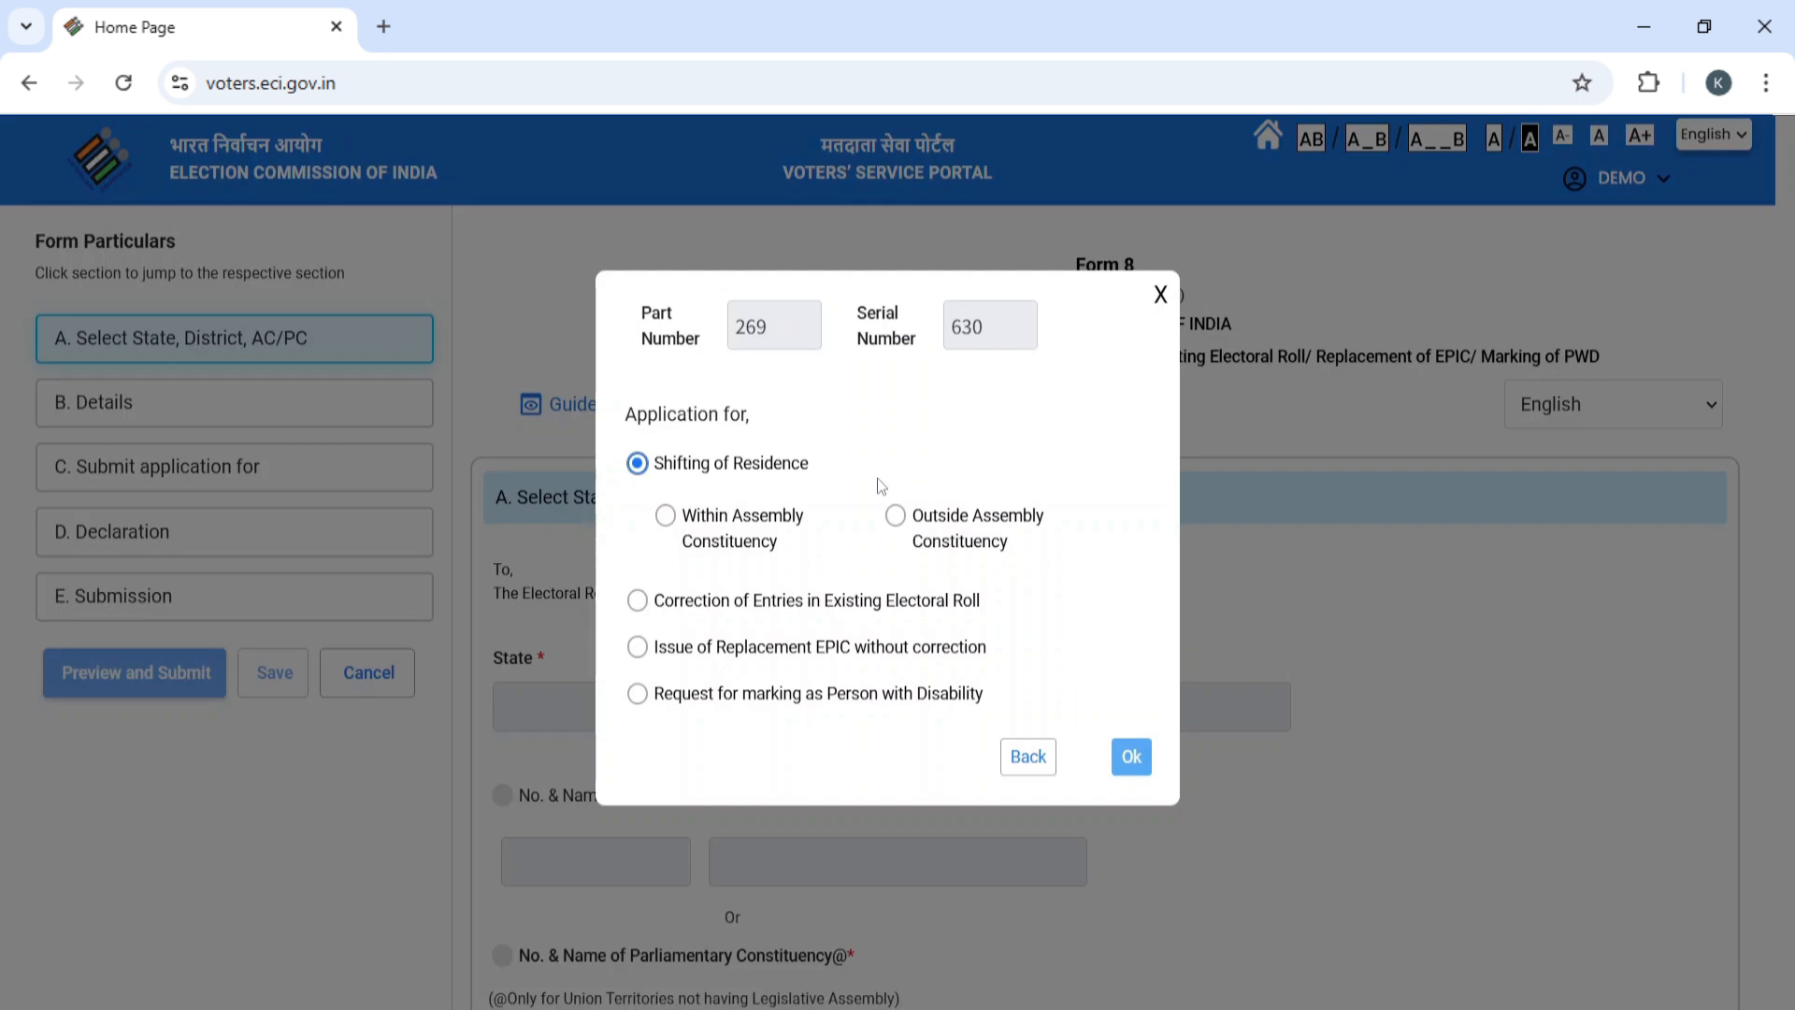
- Choose Shifting of Residence with Outside Assembly Constituency as the application type and confirm it
{"action": "left_click", "coordinate": [637, 600]}
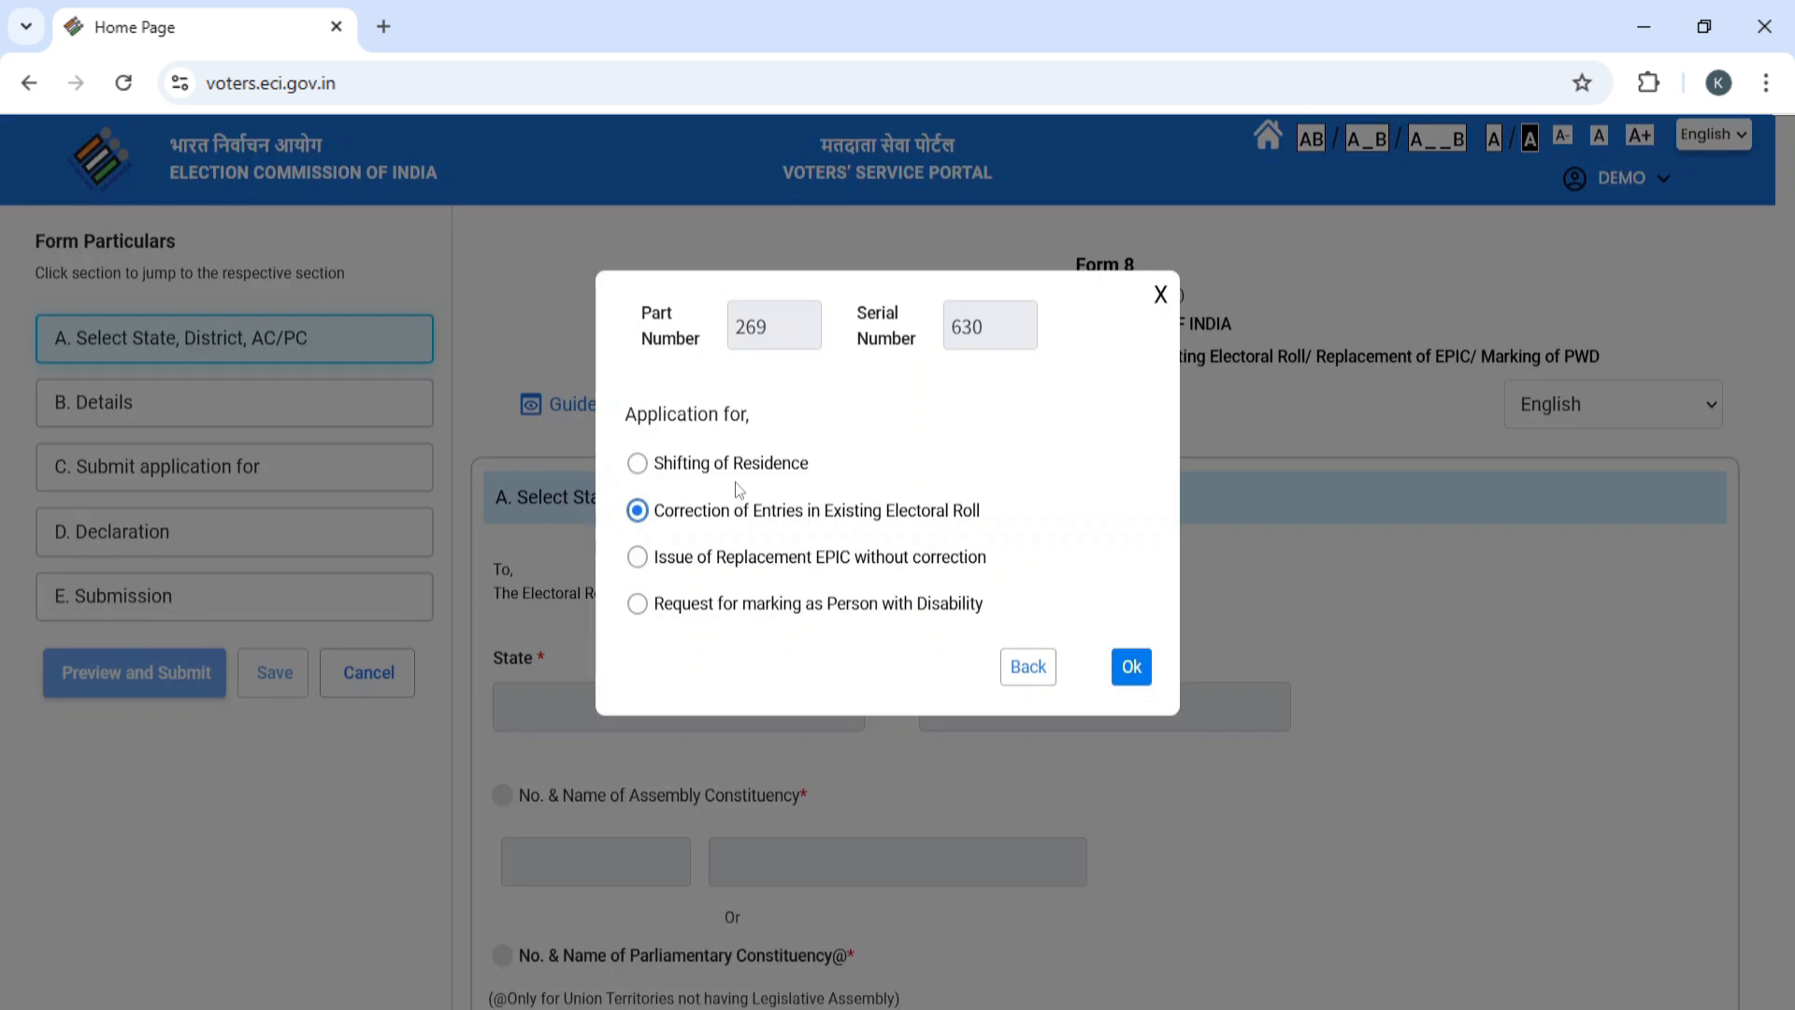
{"action": "left_click", "coordinate": [638, 464]}
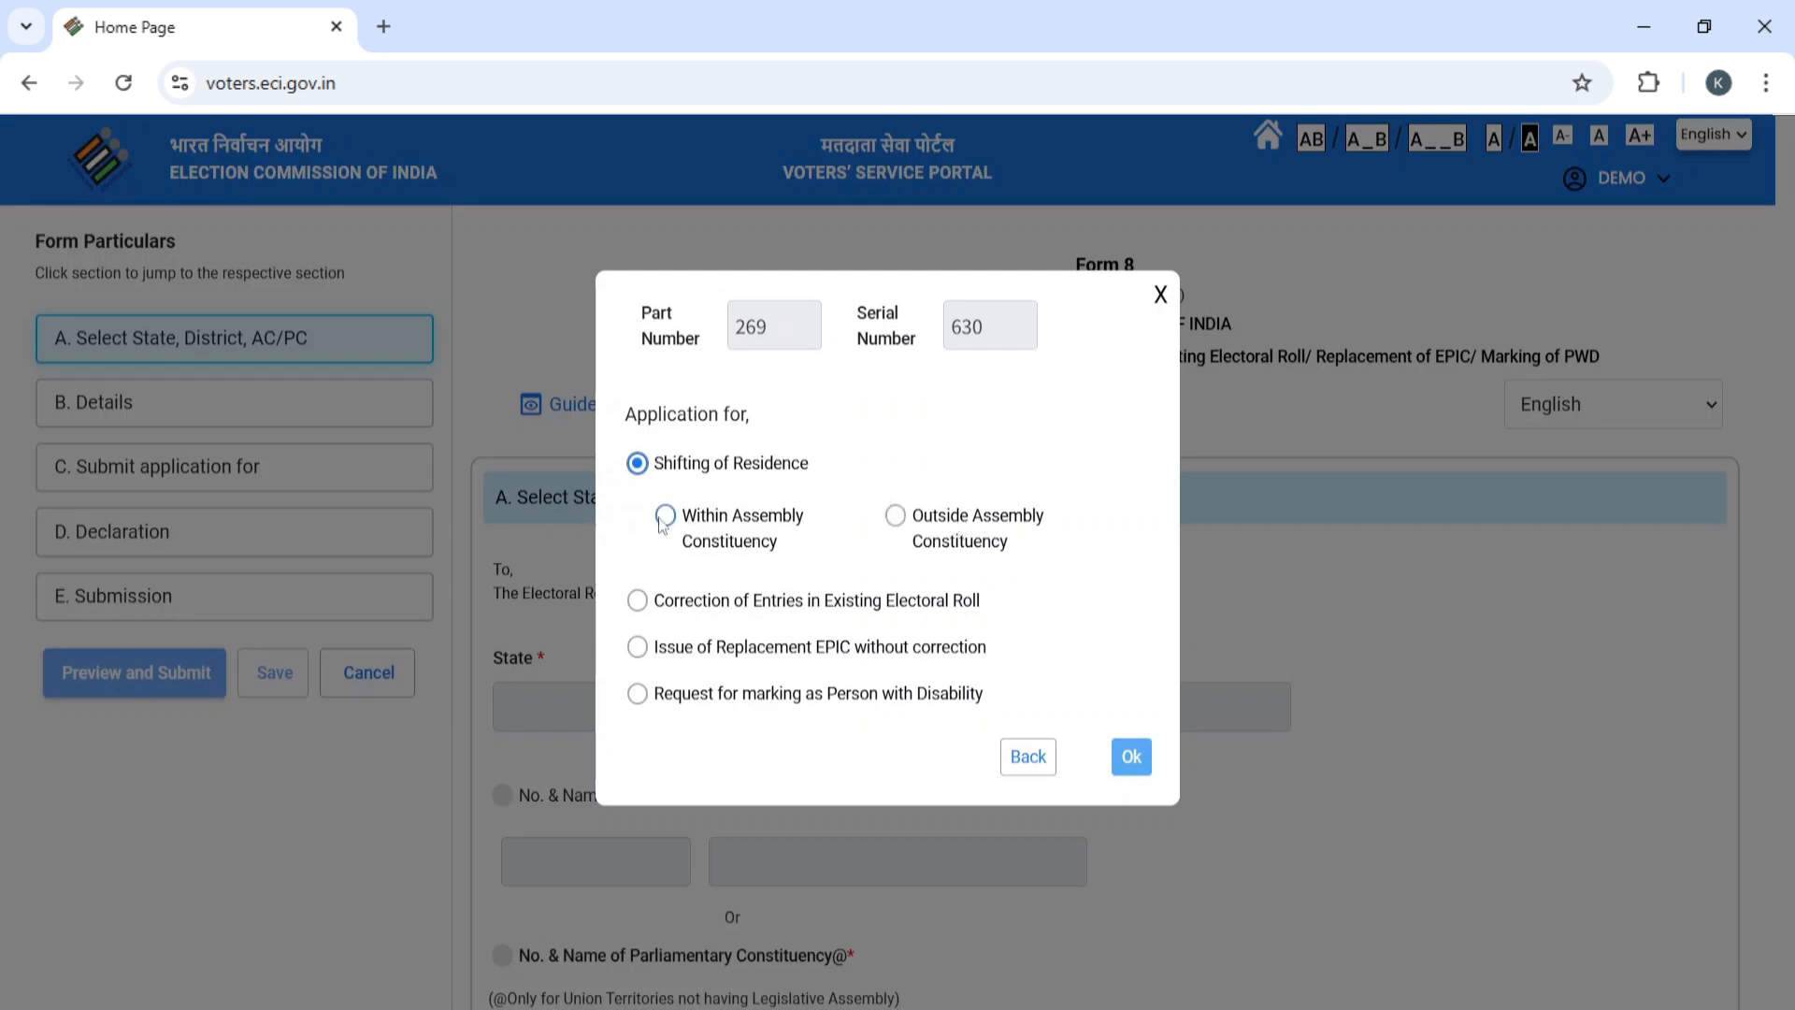
{"action": "left_click", "coordinate": [898, 520]}
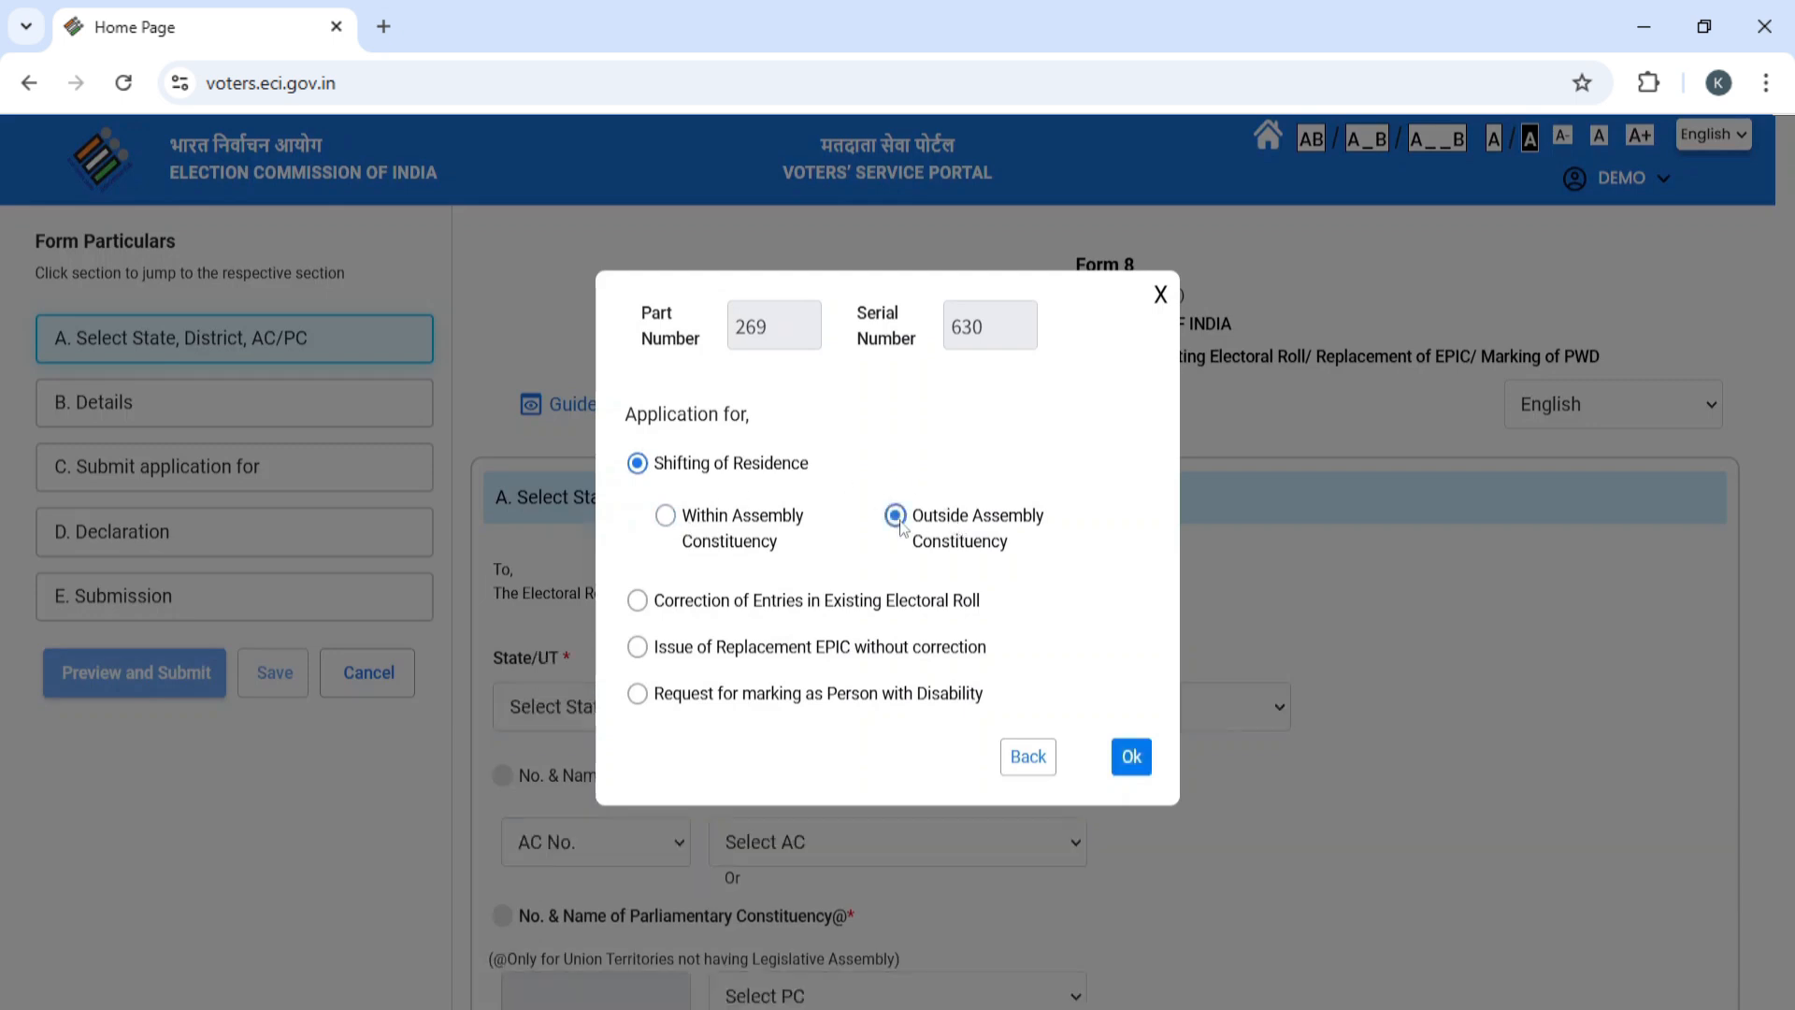
{"action": "left_click", "coordinate": [1129, 758]}
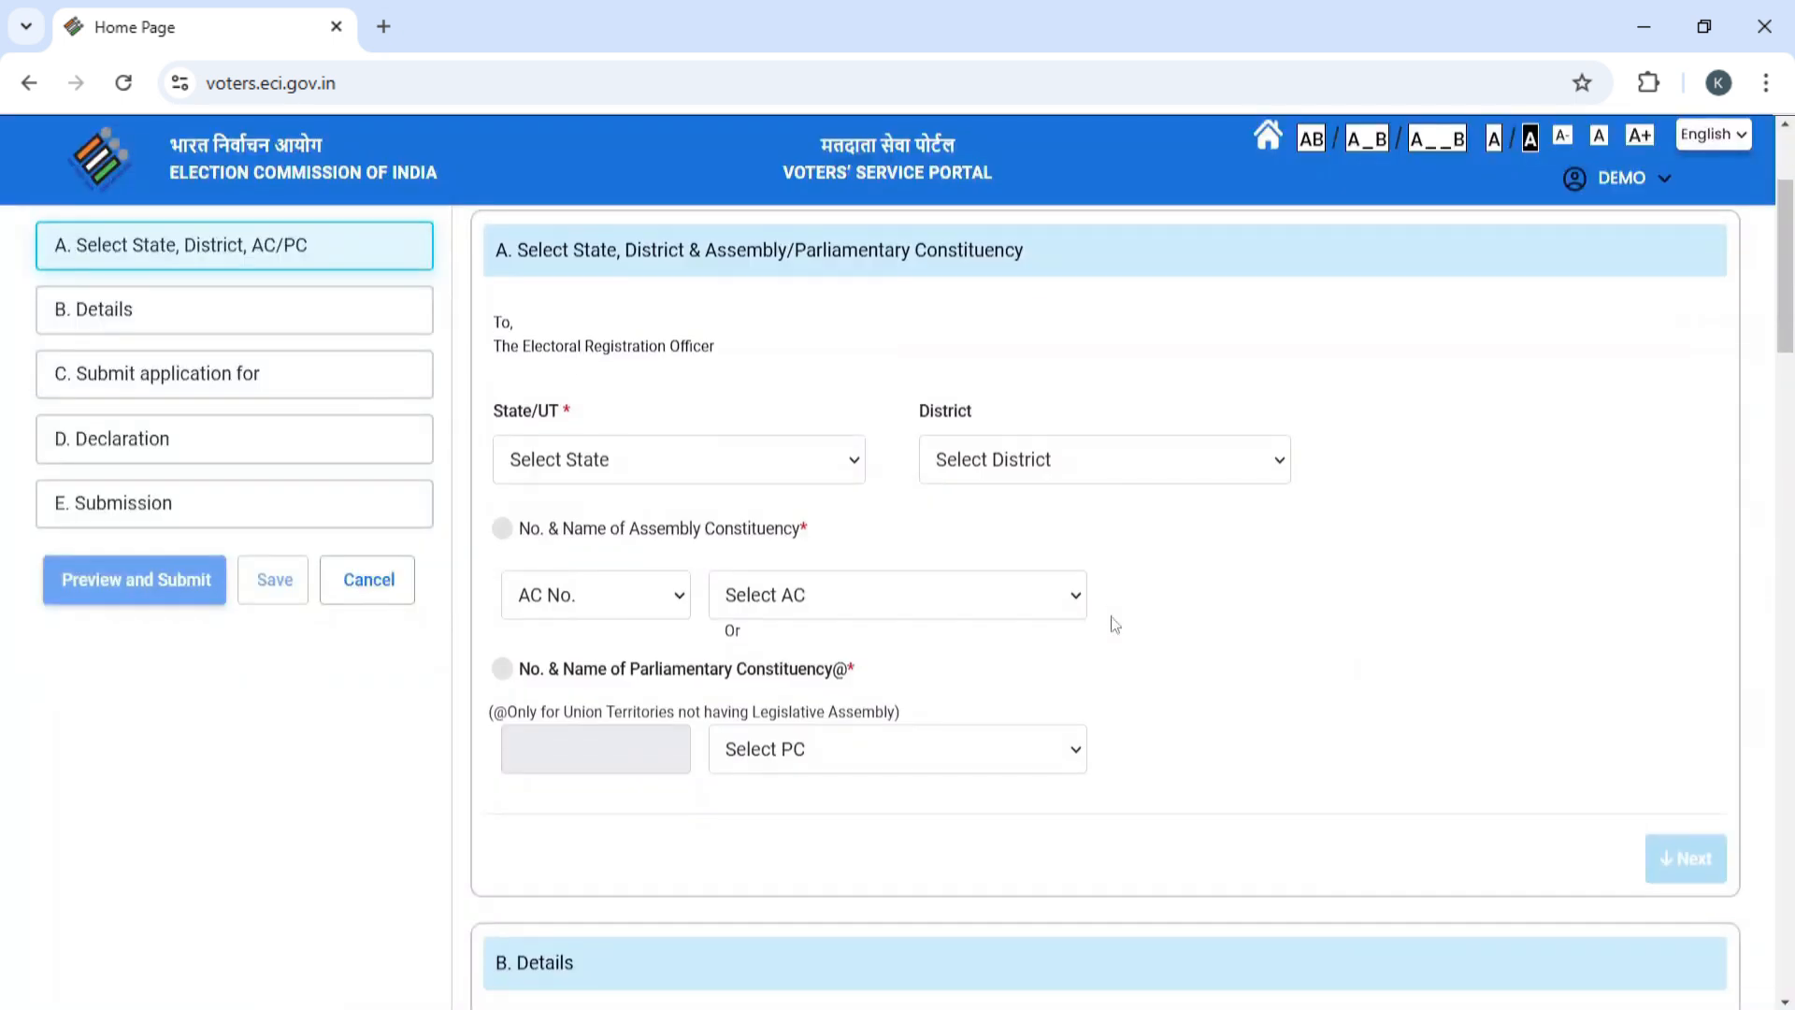
- Set the state to West Bengal and the district to DARJEELING in section A
{"action": "left_click", "coordinate": [704, 474]}
{"action": "scroll", "coordinate": [717, 674], "scroll_direction": "down", "scroll_amount": 5}
{"action": "left_click", "coordinate": [720, 993]}
{"action": "left_click", "coordinate": [1013, 466]}
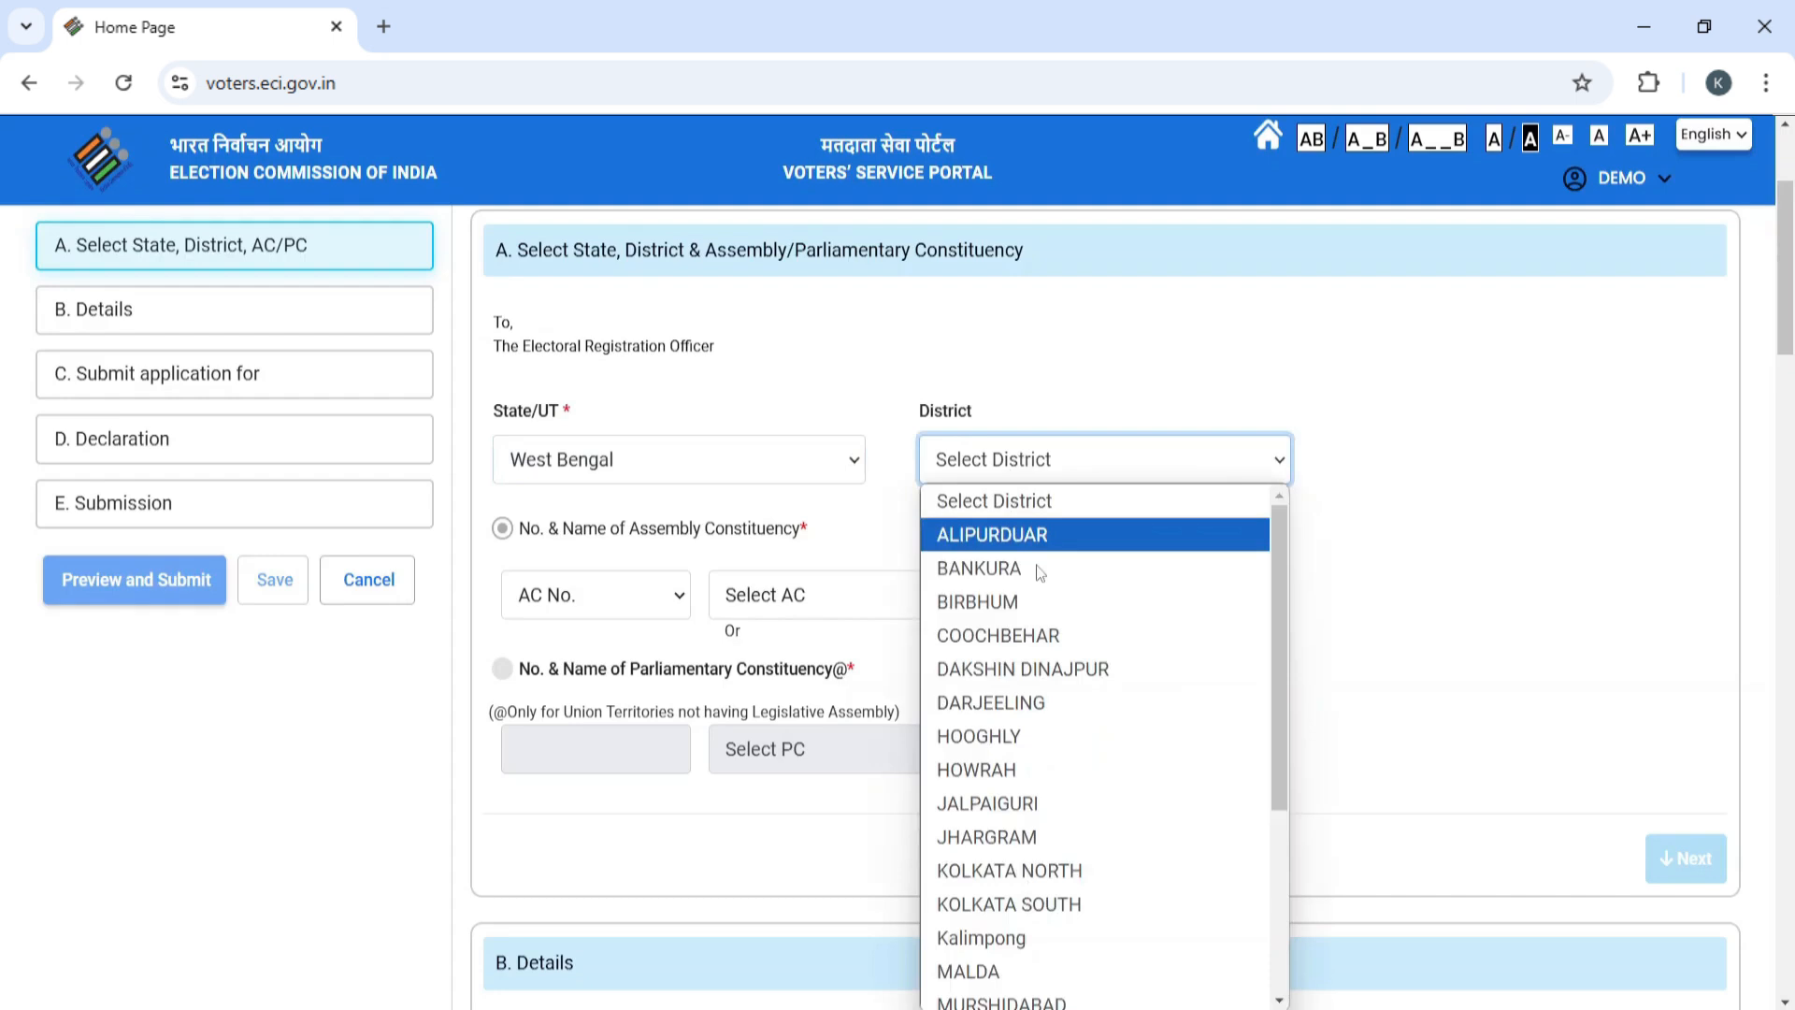
{"action": "left_click", "coordinate": [1047, 701]}
- Select Kurseong as the assembly constituency and proceed to the Details section
{"action": "left_click", "coordinate": [664, 608]}
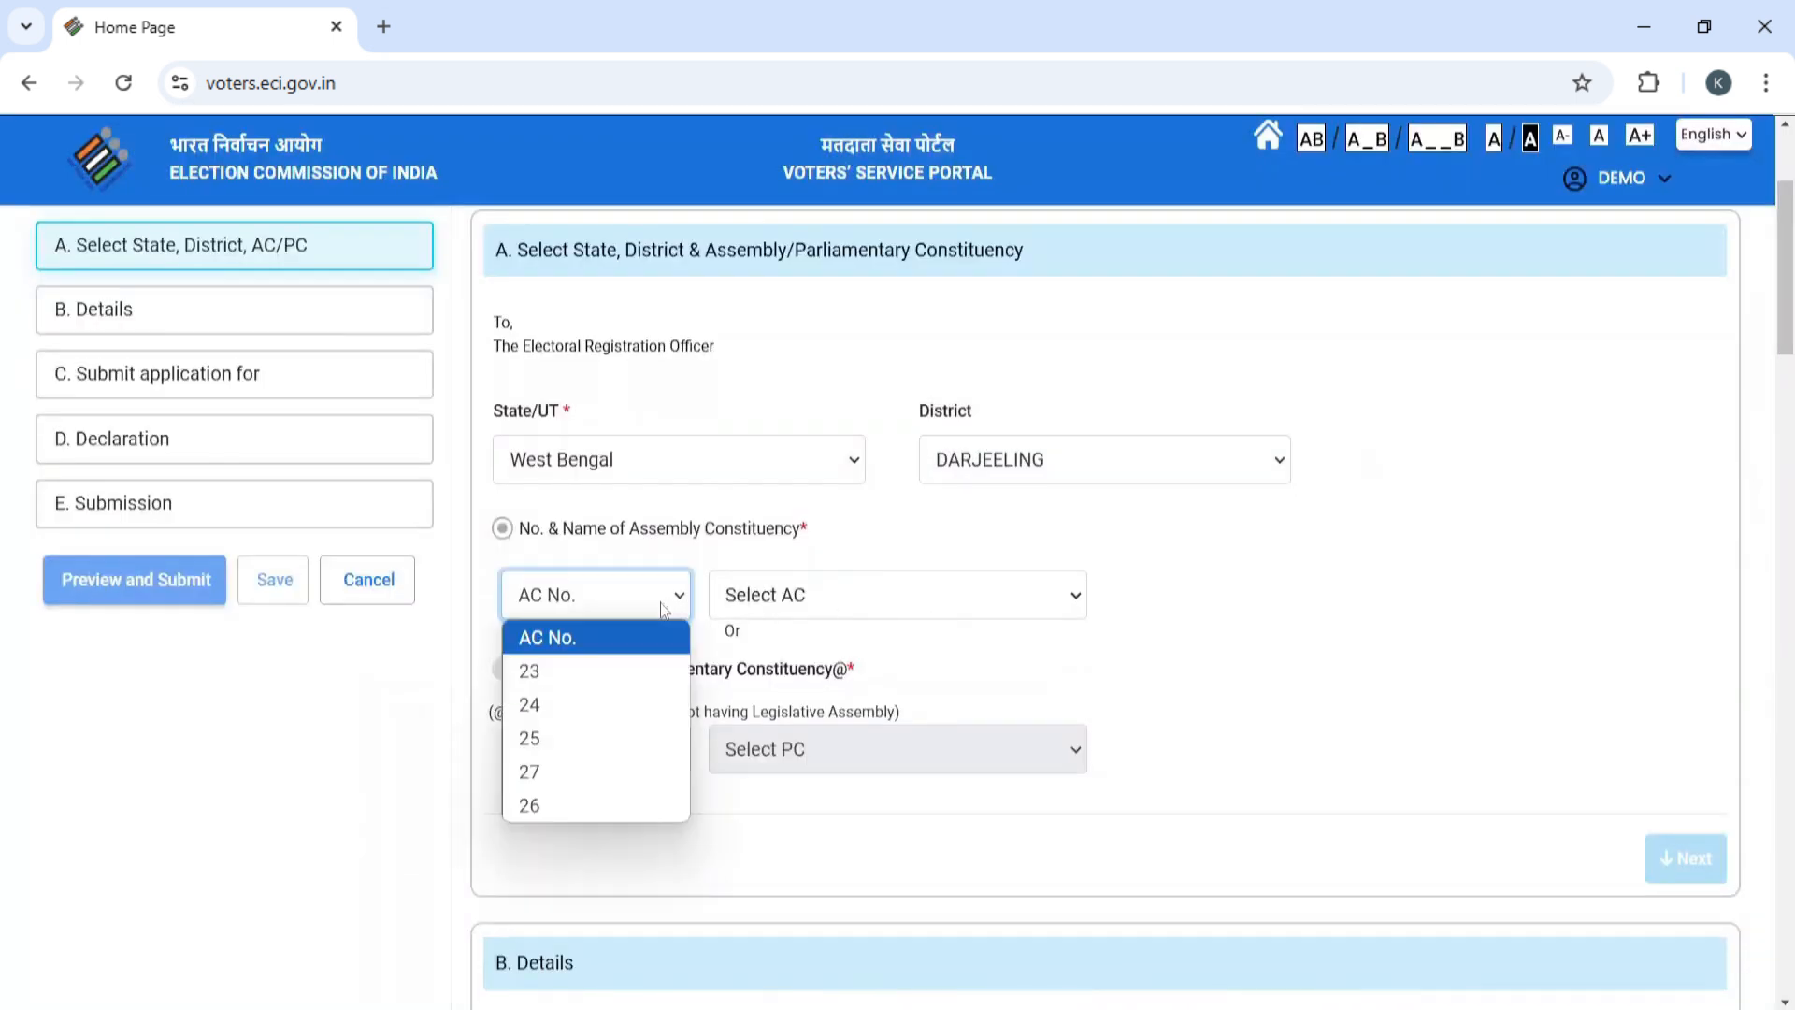
{"action": "left_click", "coordinate": [826, 610]}
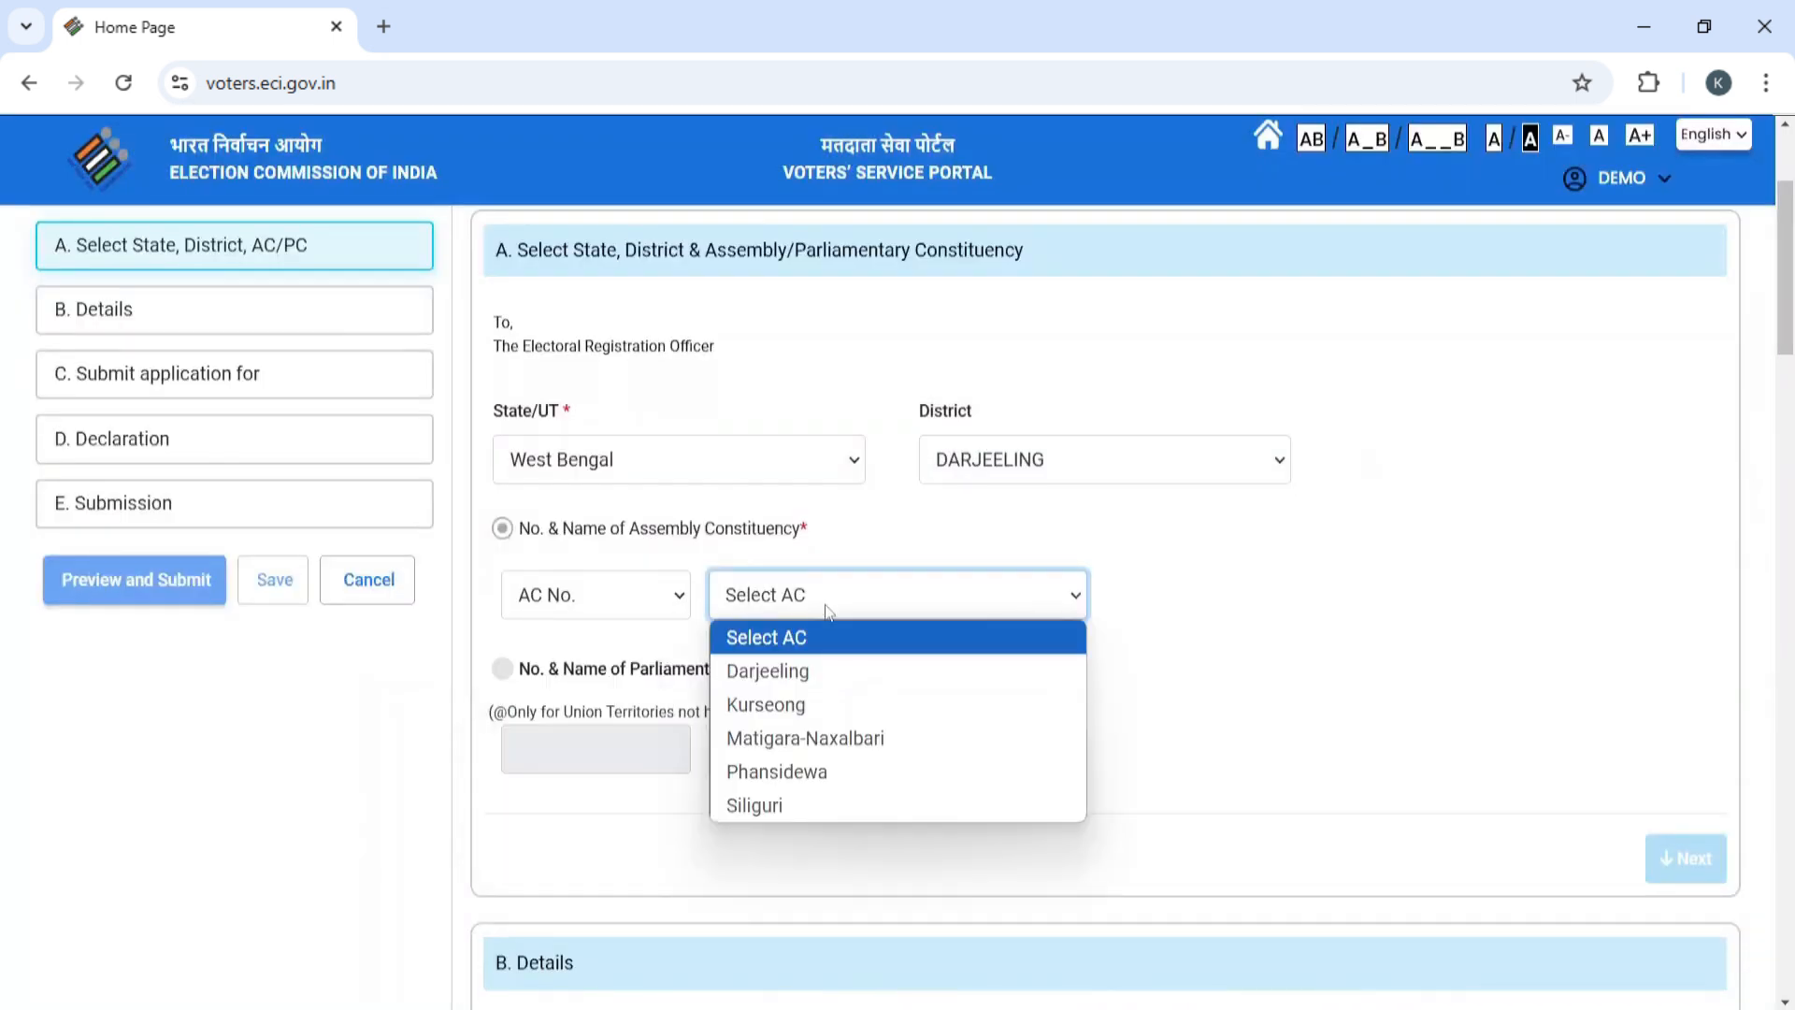
{"action": "left_click", "coordinate": [820, 715]}
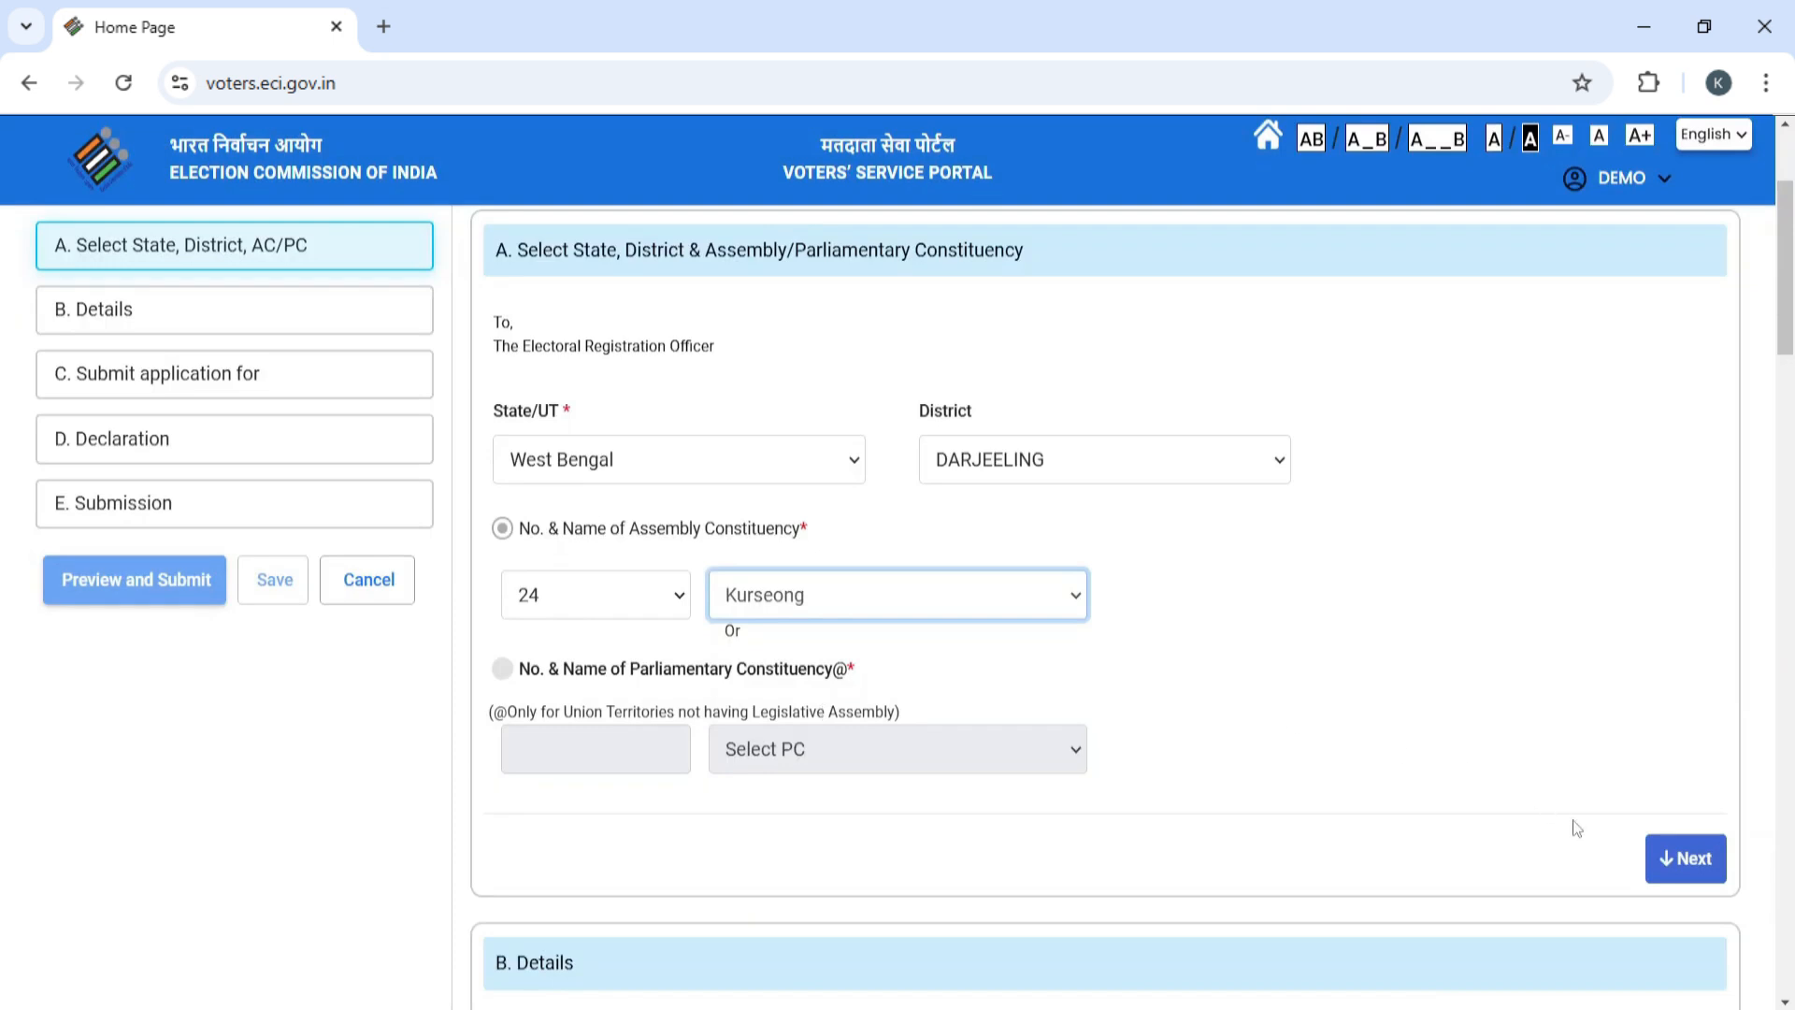
{"action": "left_click", "coordinate": [1693, 874]}
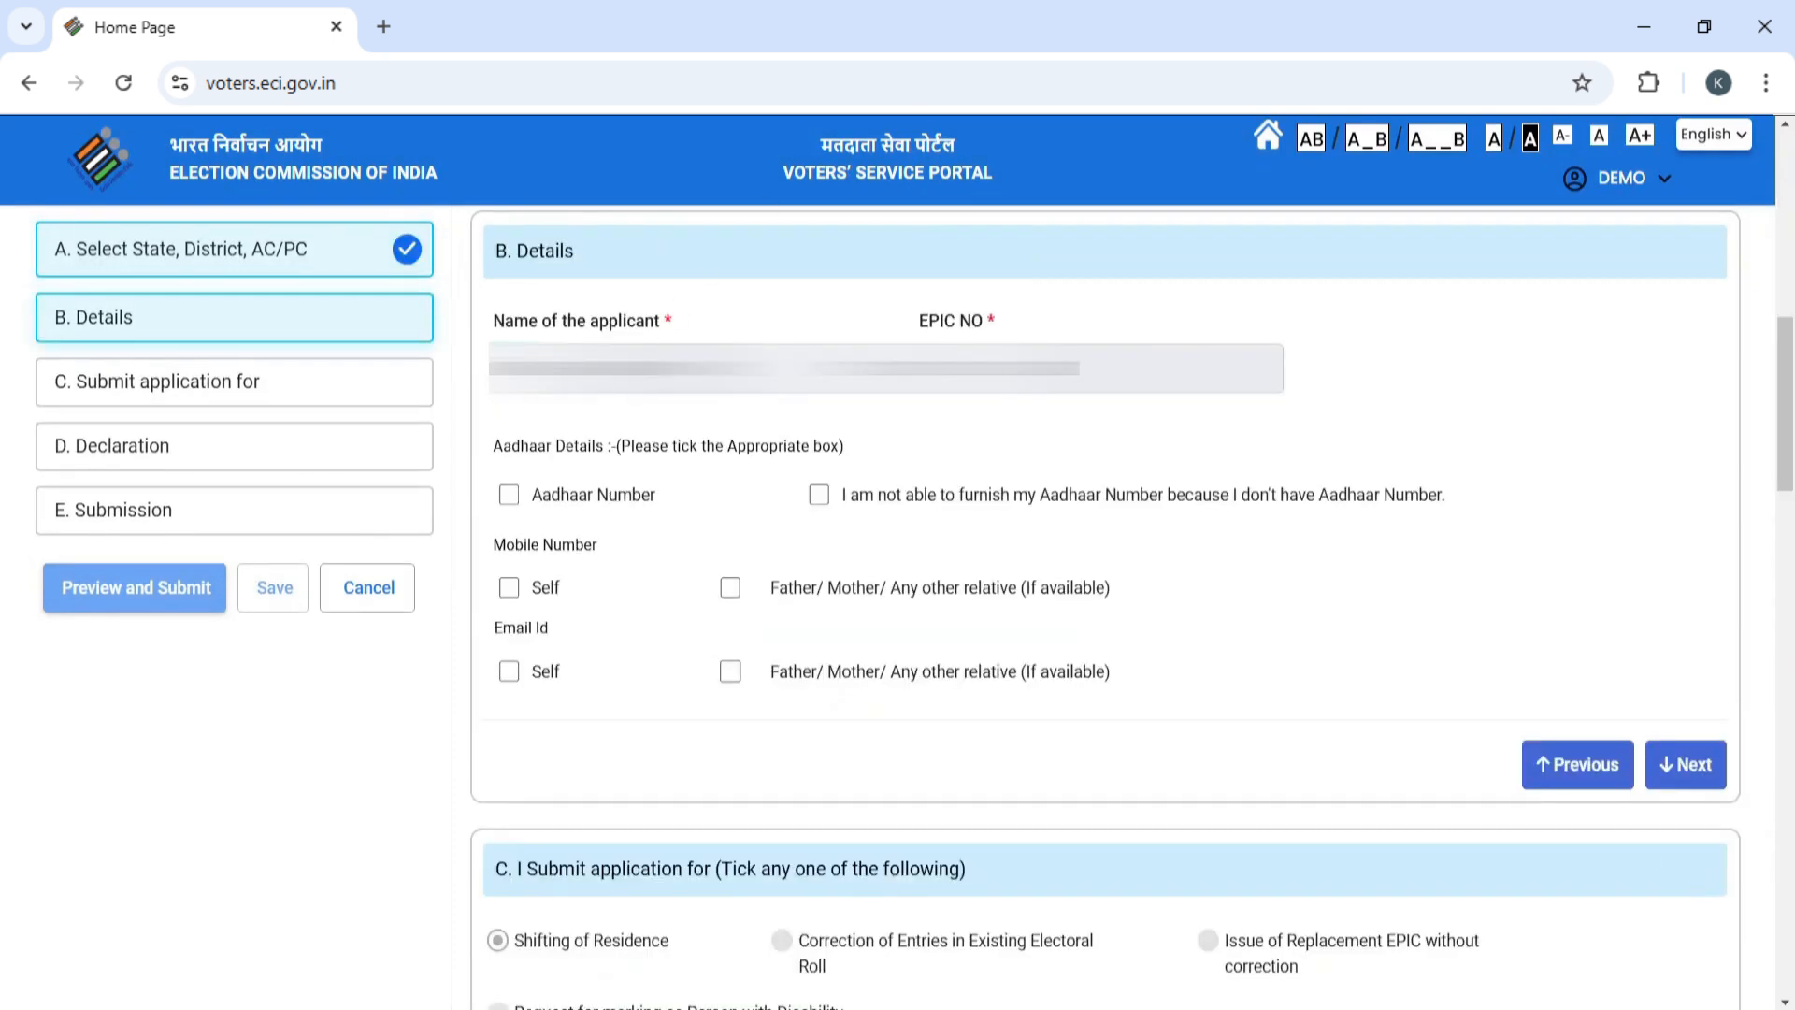
- Tick Aadhaar Number under the Aadhaar details and Self for the mobile number
{"action": "left_click", "coordinate": [509, 494]}
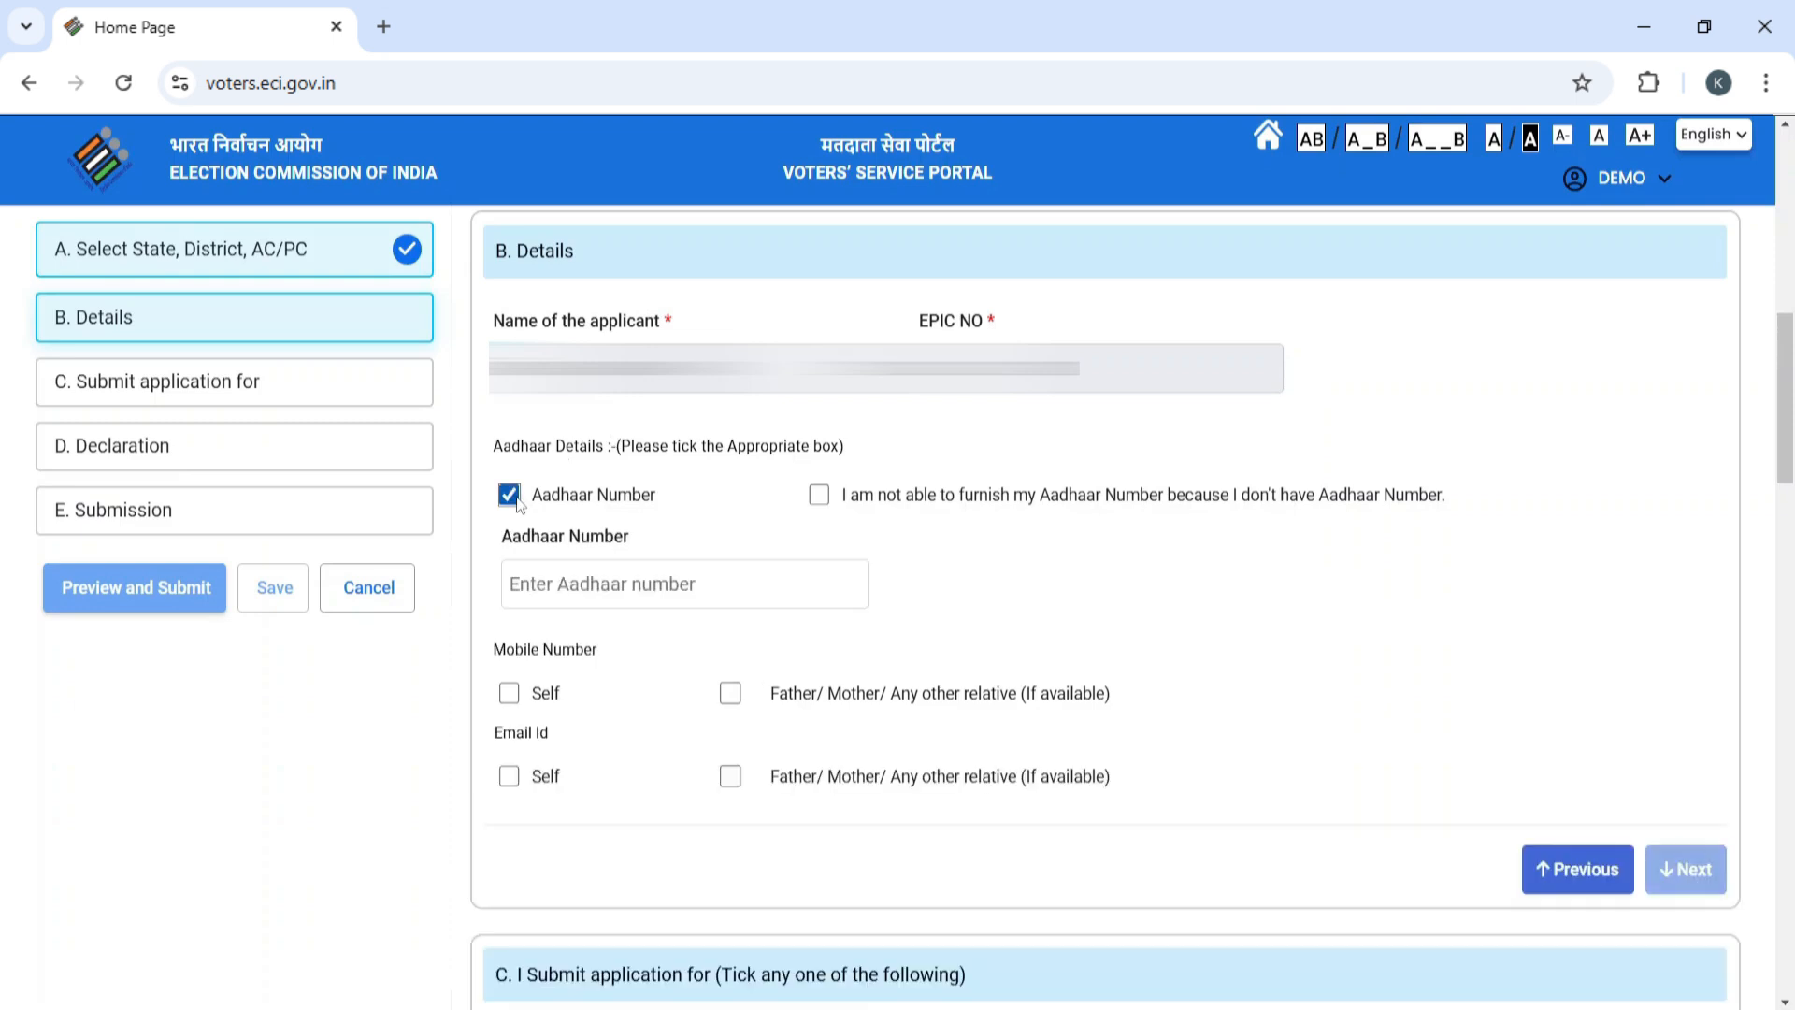
{"action": "left_click", "coordinate": [509, 692]}
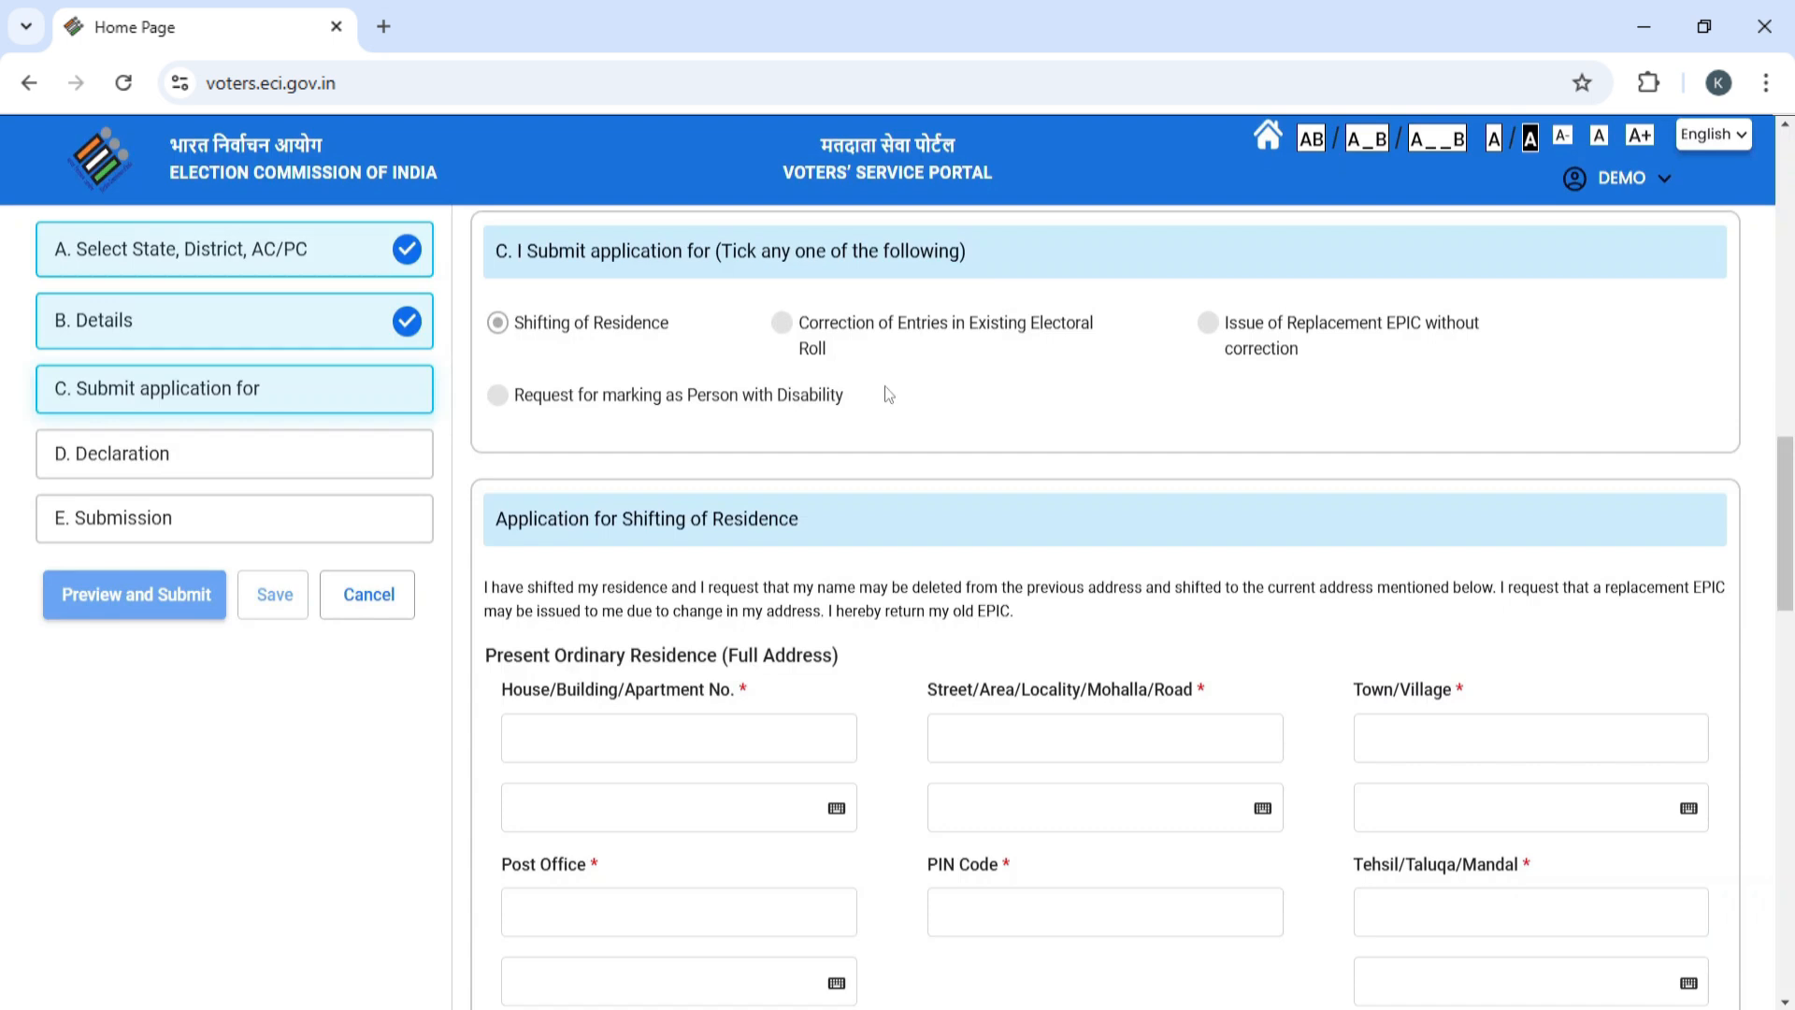
- Set the address proof document to Any Other Document in the residence shifting section and proceed to the Declaration
{"action": "scroll", "coordinate": [932, 388], "scroll_direction": "down", "scroll_amount": 3}
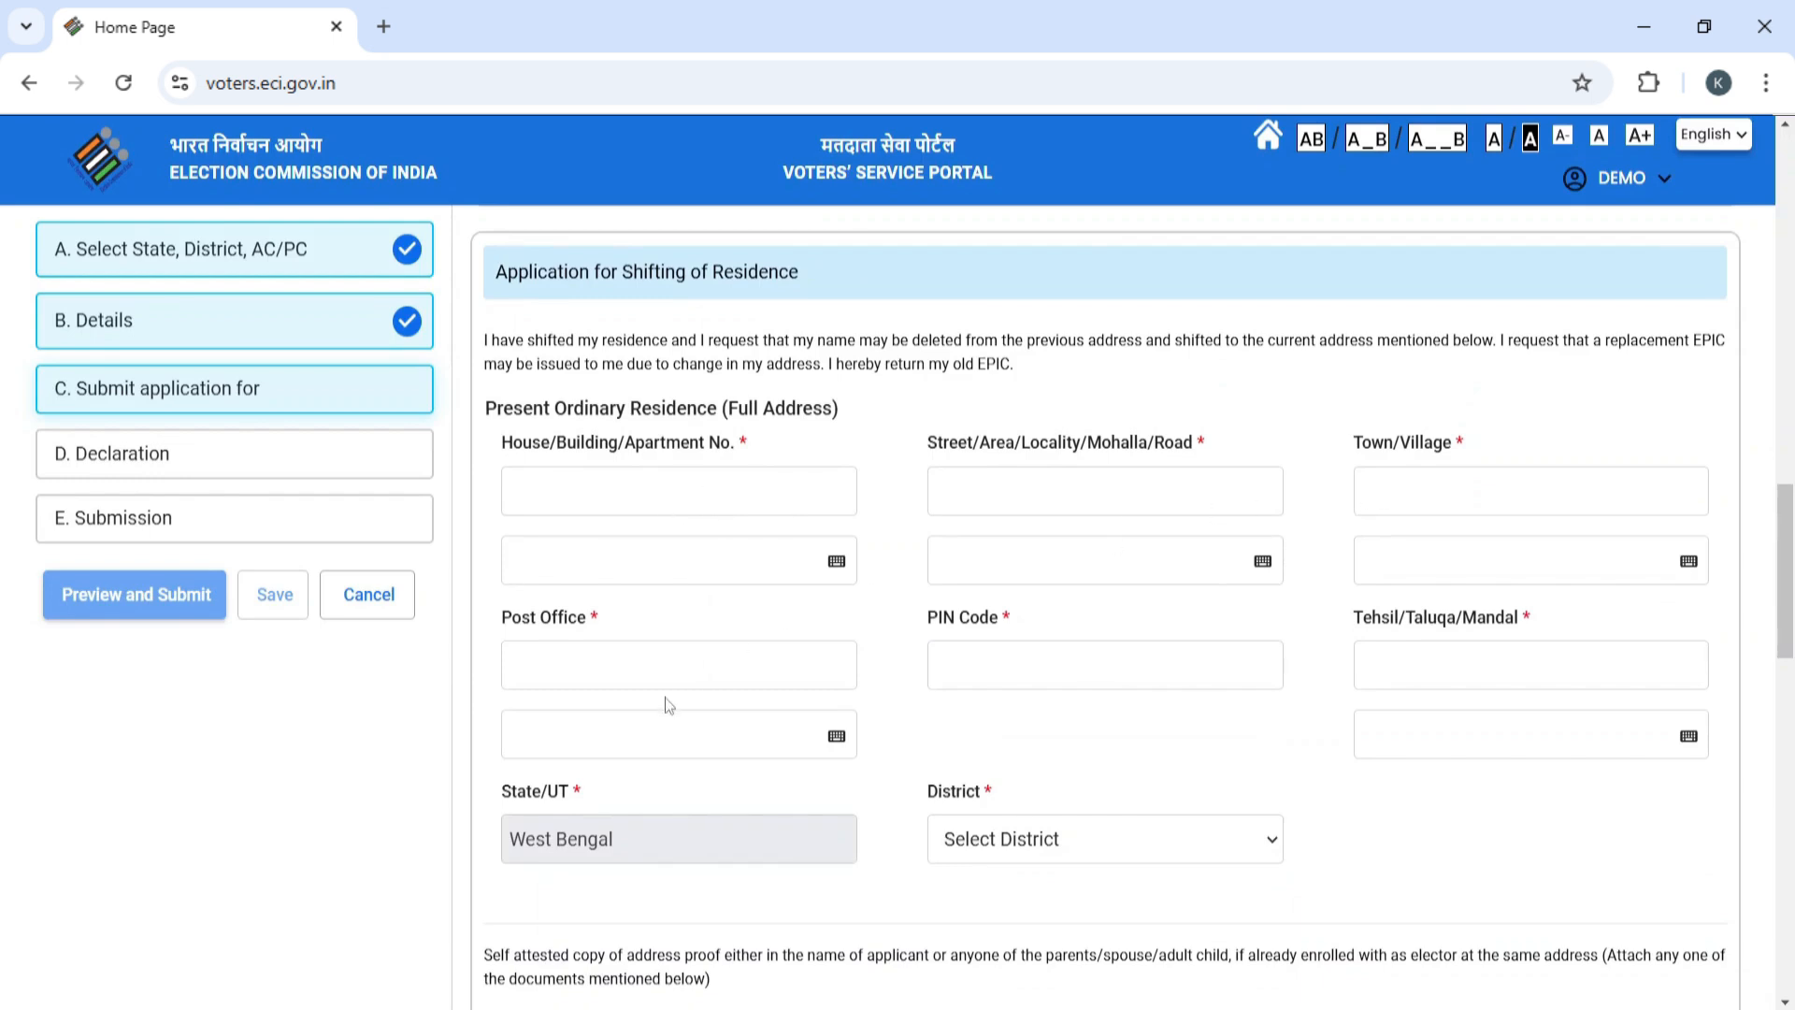
{"action": "scroll", "coordinate": [1157, 685], "scroll_direction": "down", "scroll_amount": 1}
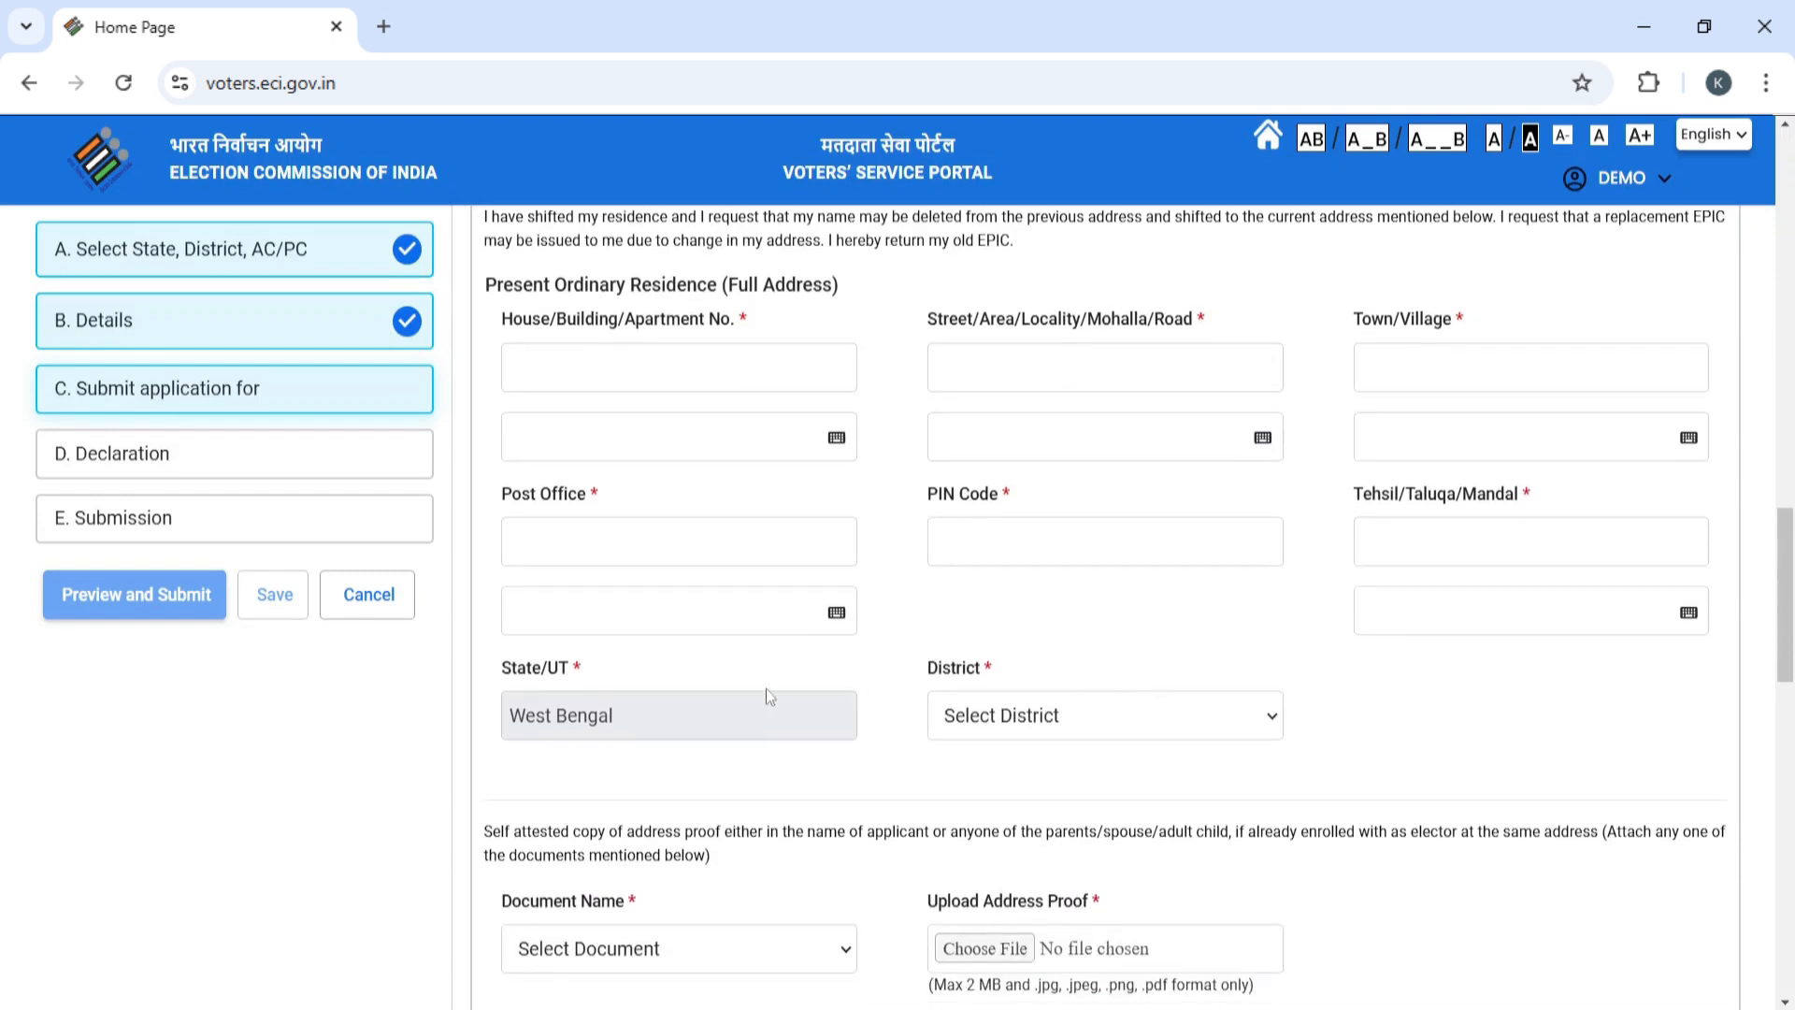
{"action": "left_click", "coordinate": [1044, 715]}
{"action": "left_click", "coordinate": [1044, 715]}
{"action": "scroll", "coordinate": [1024, 690], "scroll_direction": "down", "scroll_amount": 2}
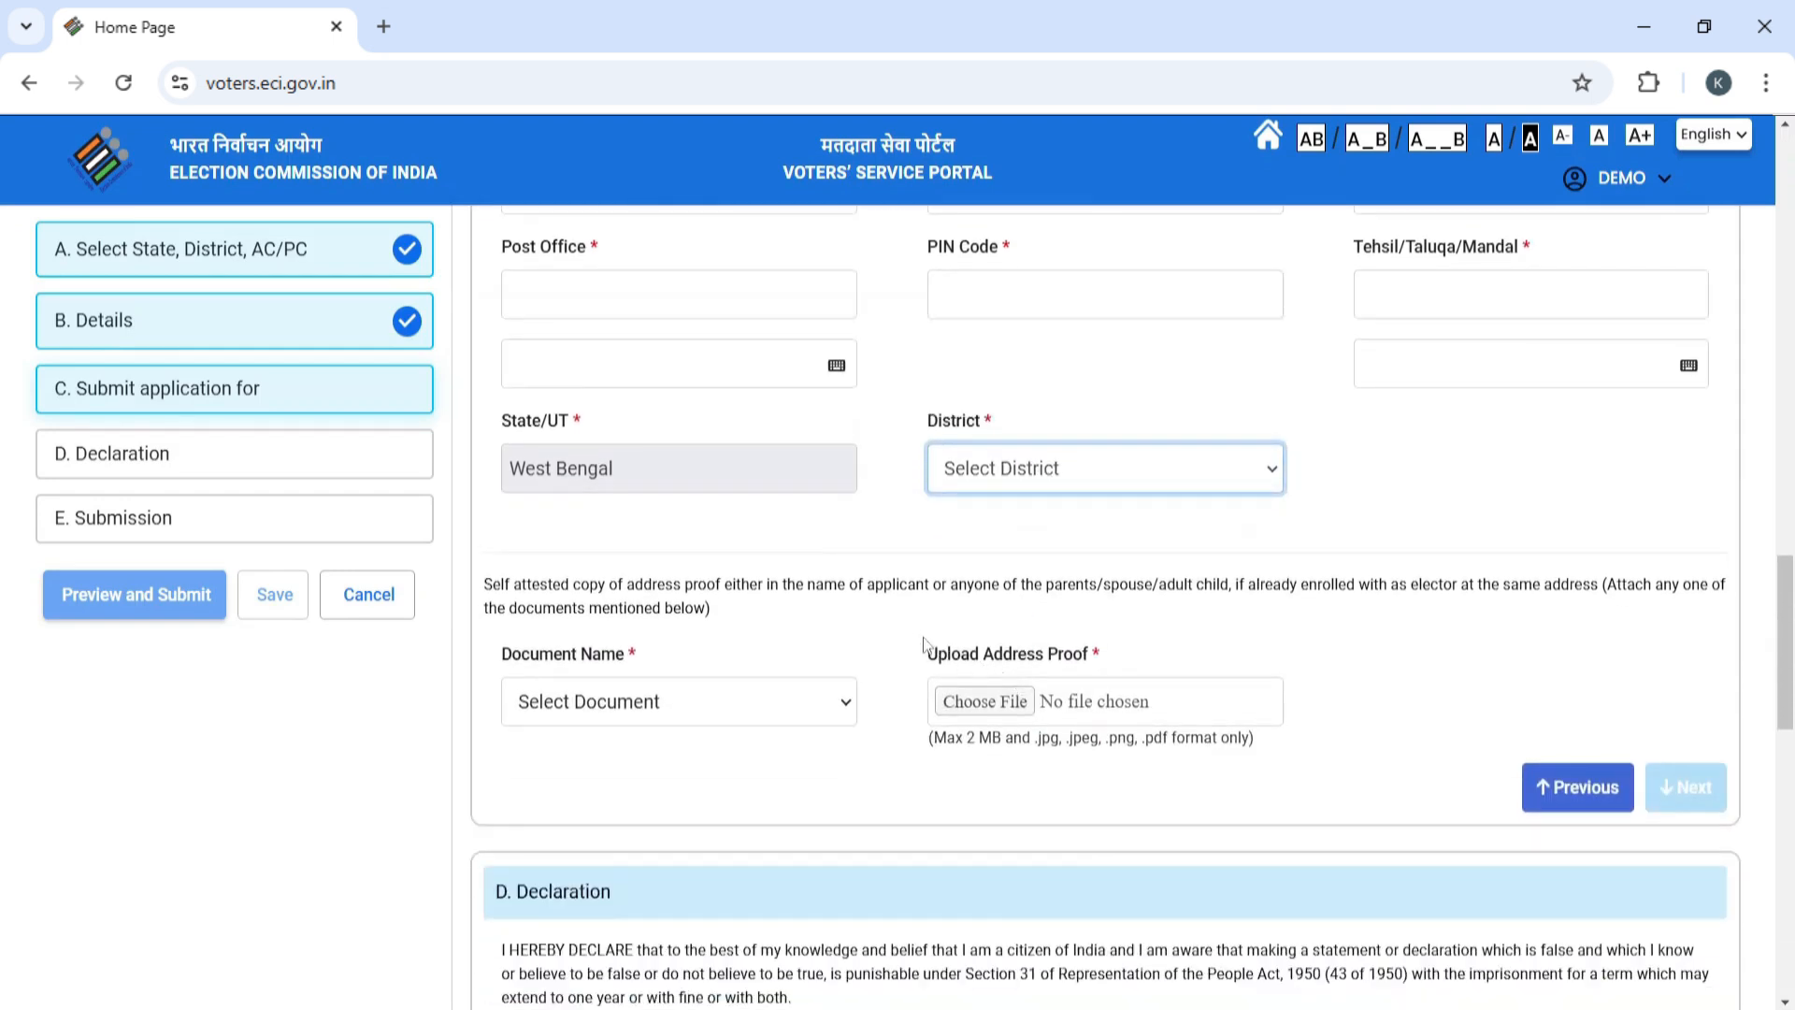
{"action": "left_click", "coordinate": [659, 703]}
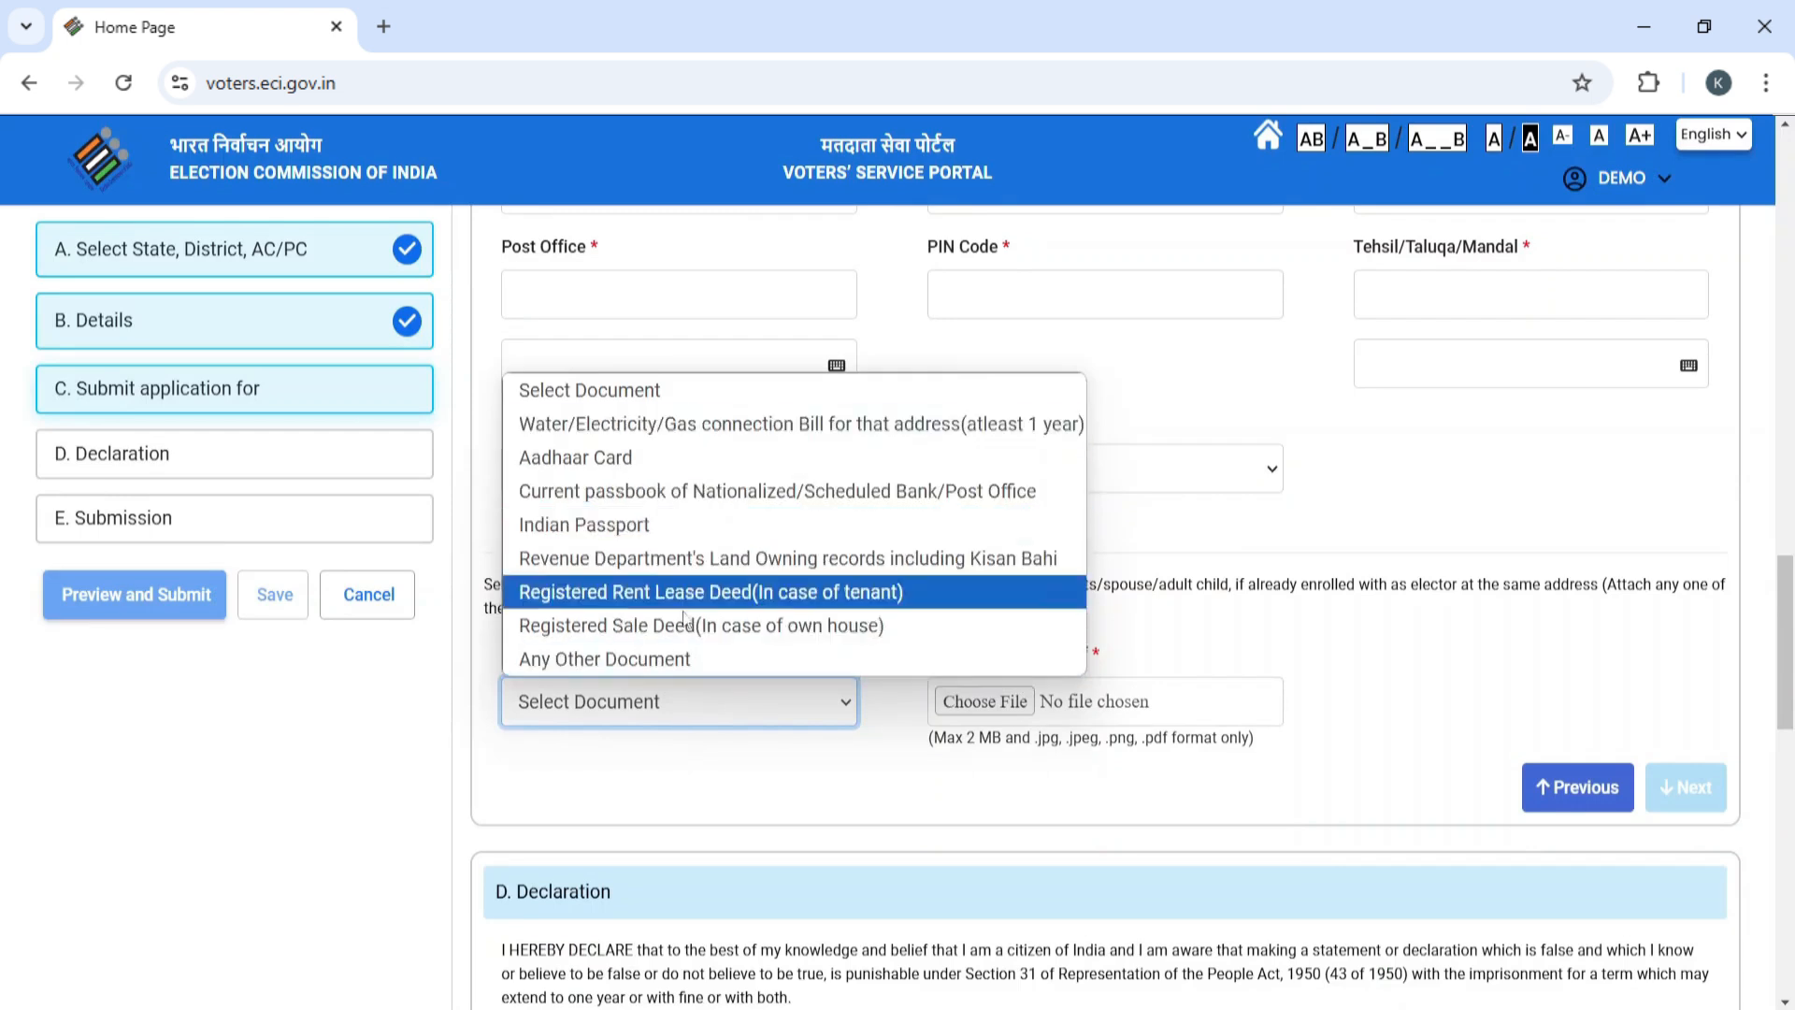
{"action": "left_click", "coordinate": [686, 660]}
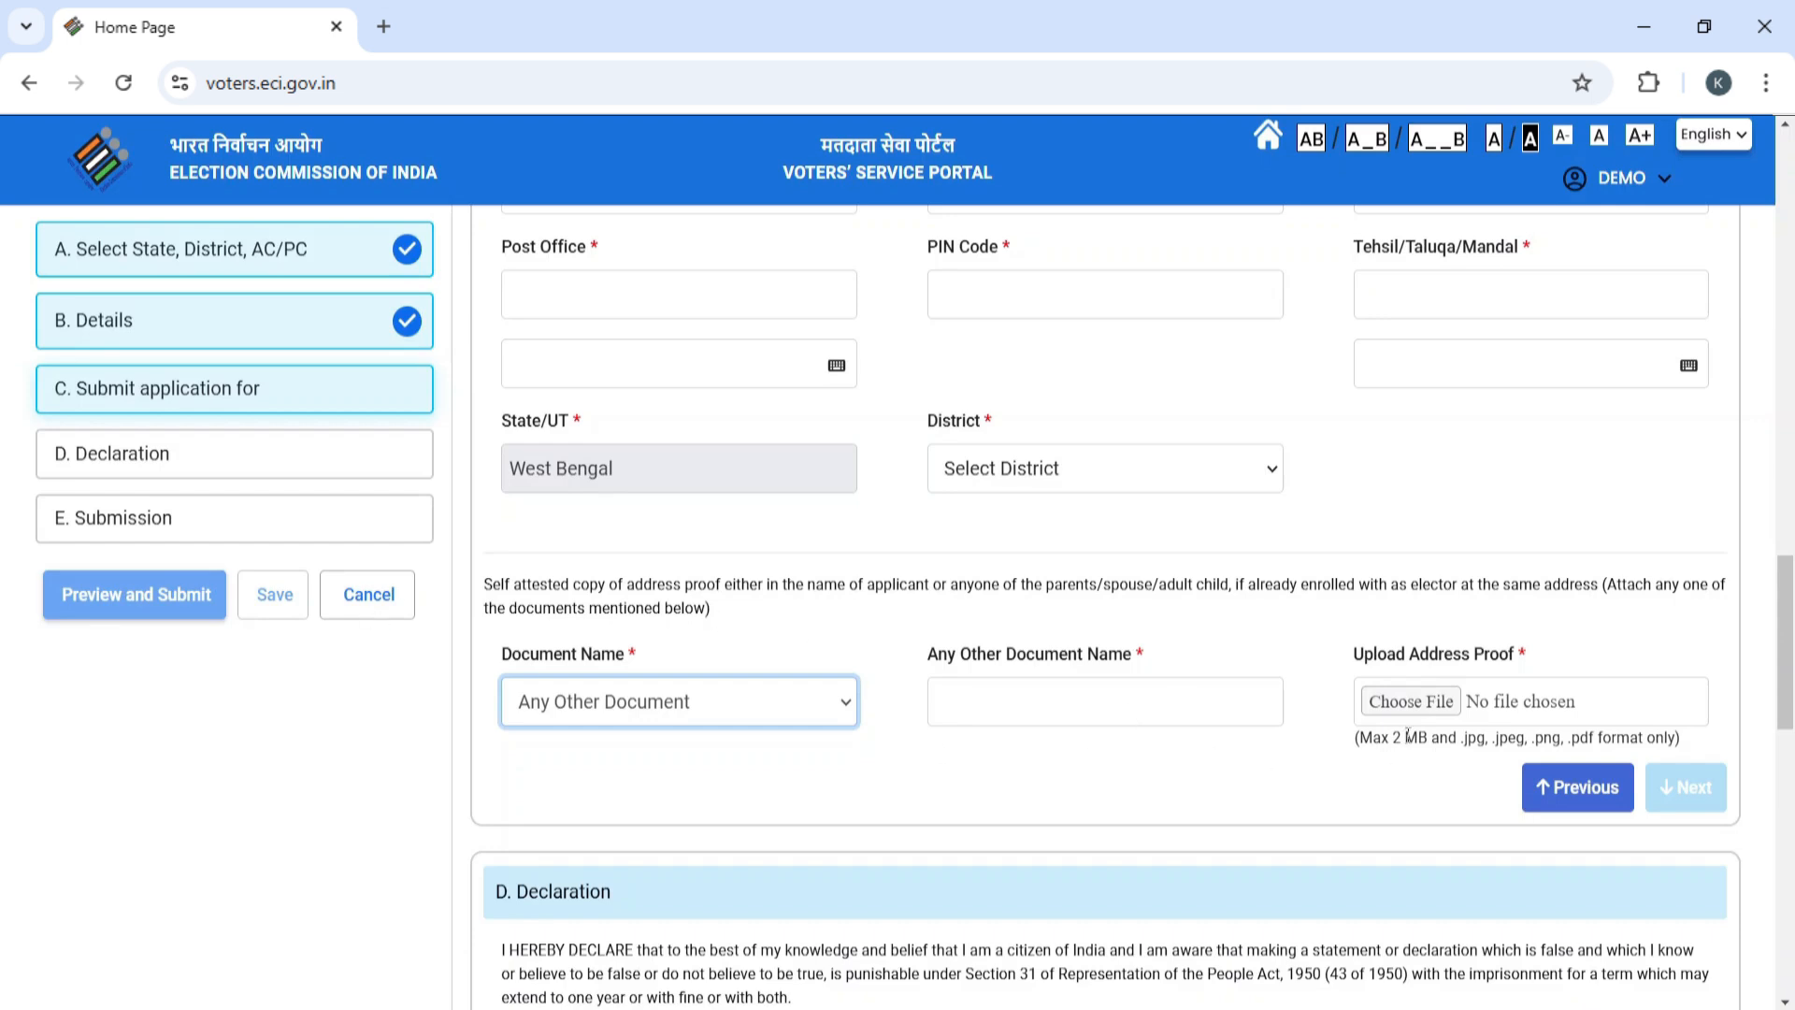
{"action": "left_click_drag", "start_coordinate": [1356, 738], "coordinate": [1580, 738]}
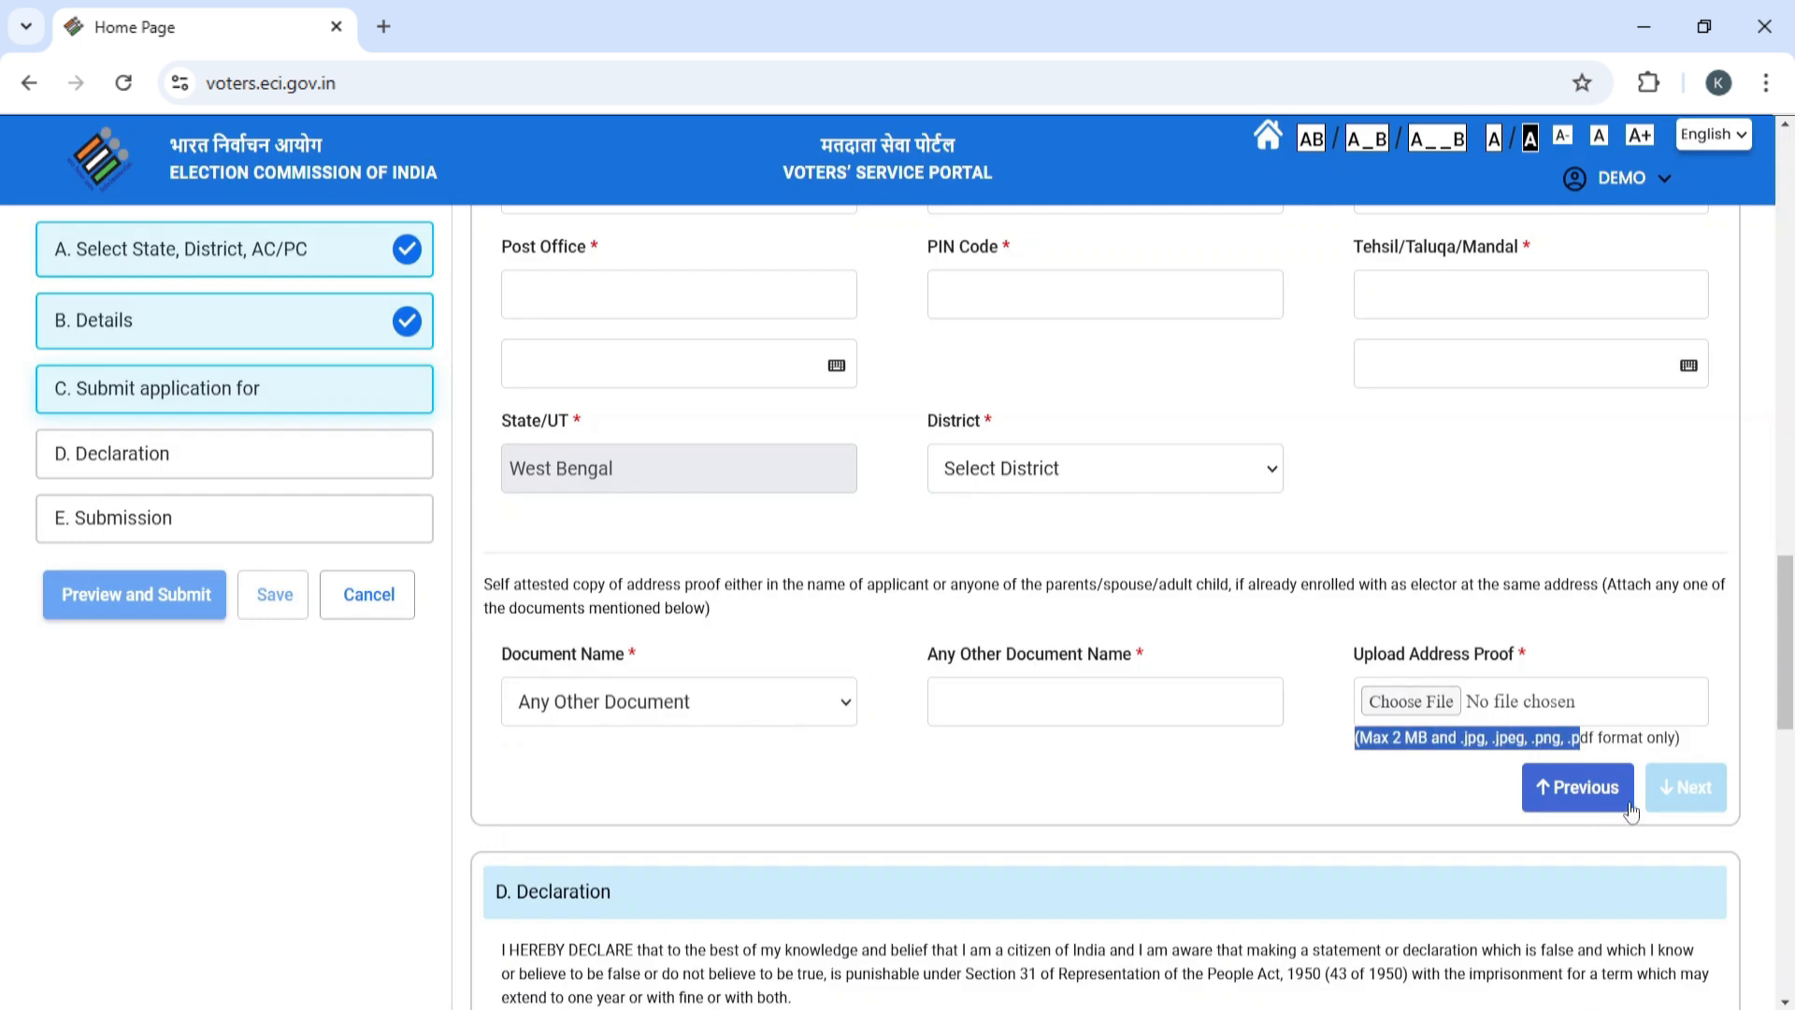
{"action": "left_click", "coordinate": [1681, 790]}
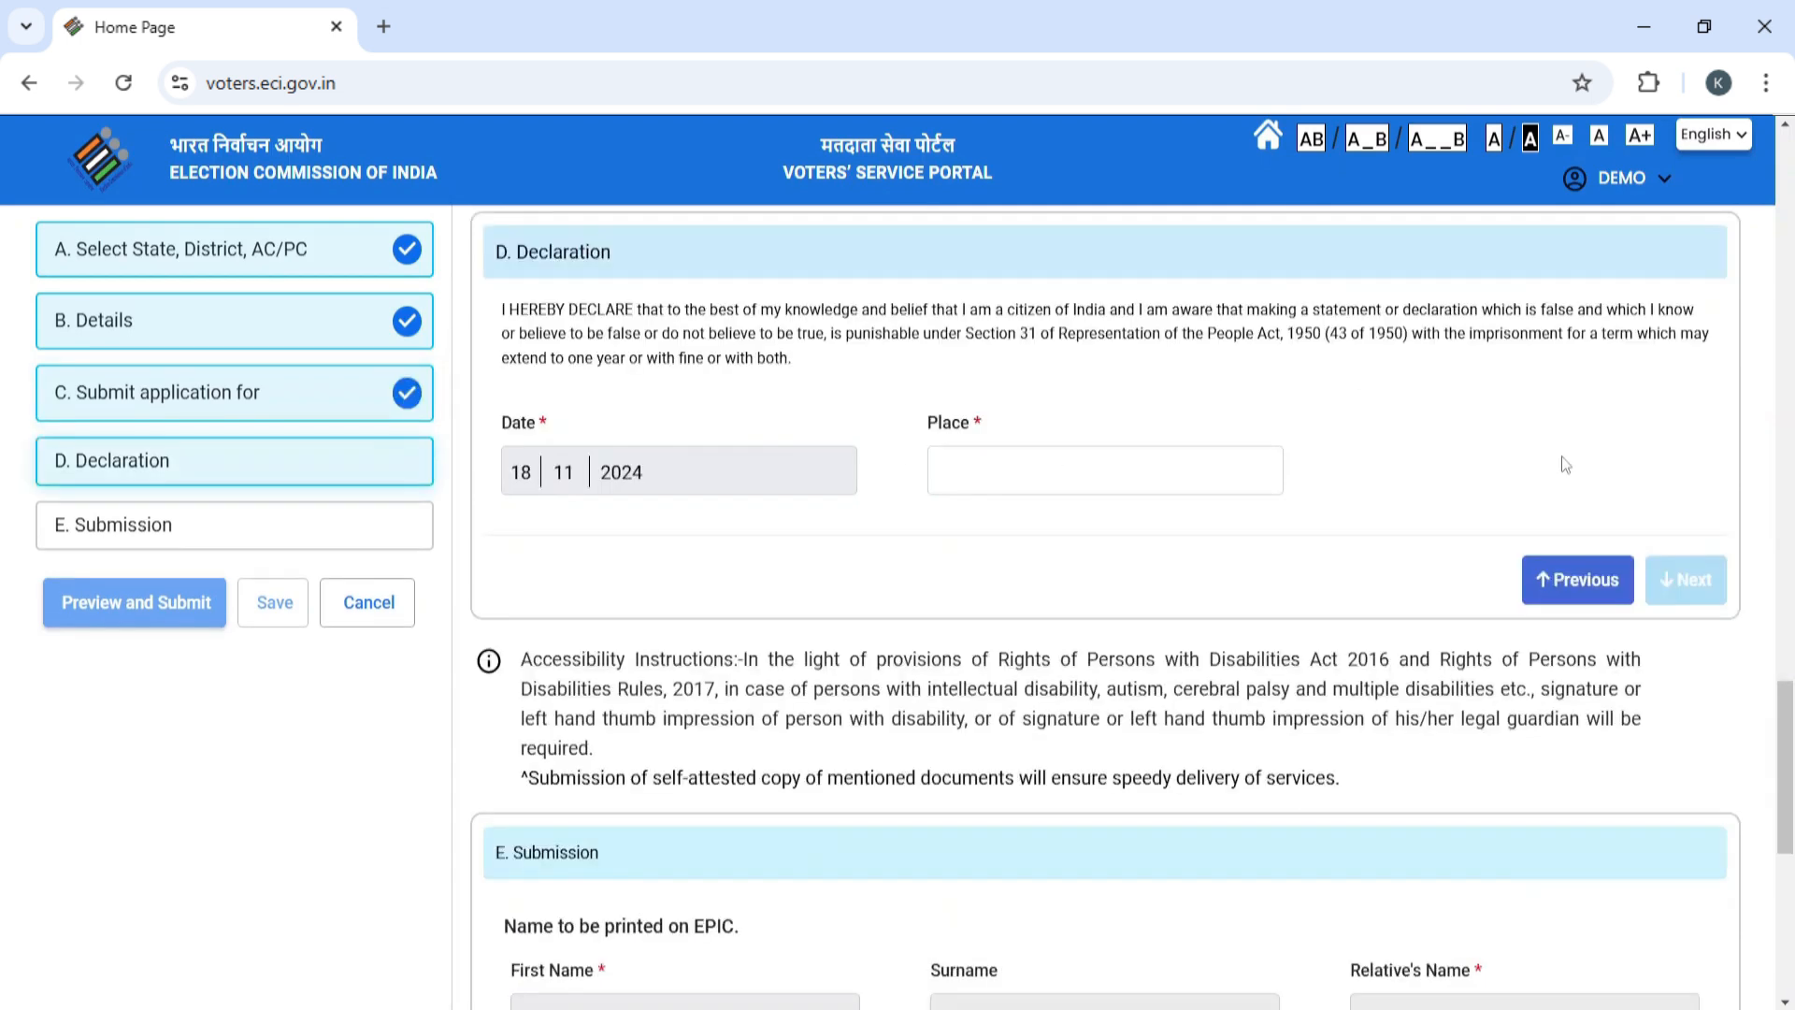
- Enter ftfg as the declaration place, then submit the previewed Form 8 and confirm the submission
{"action": "left_click", "coordinate": [1198, 477]}
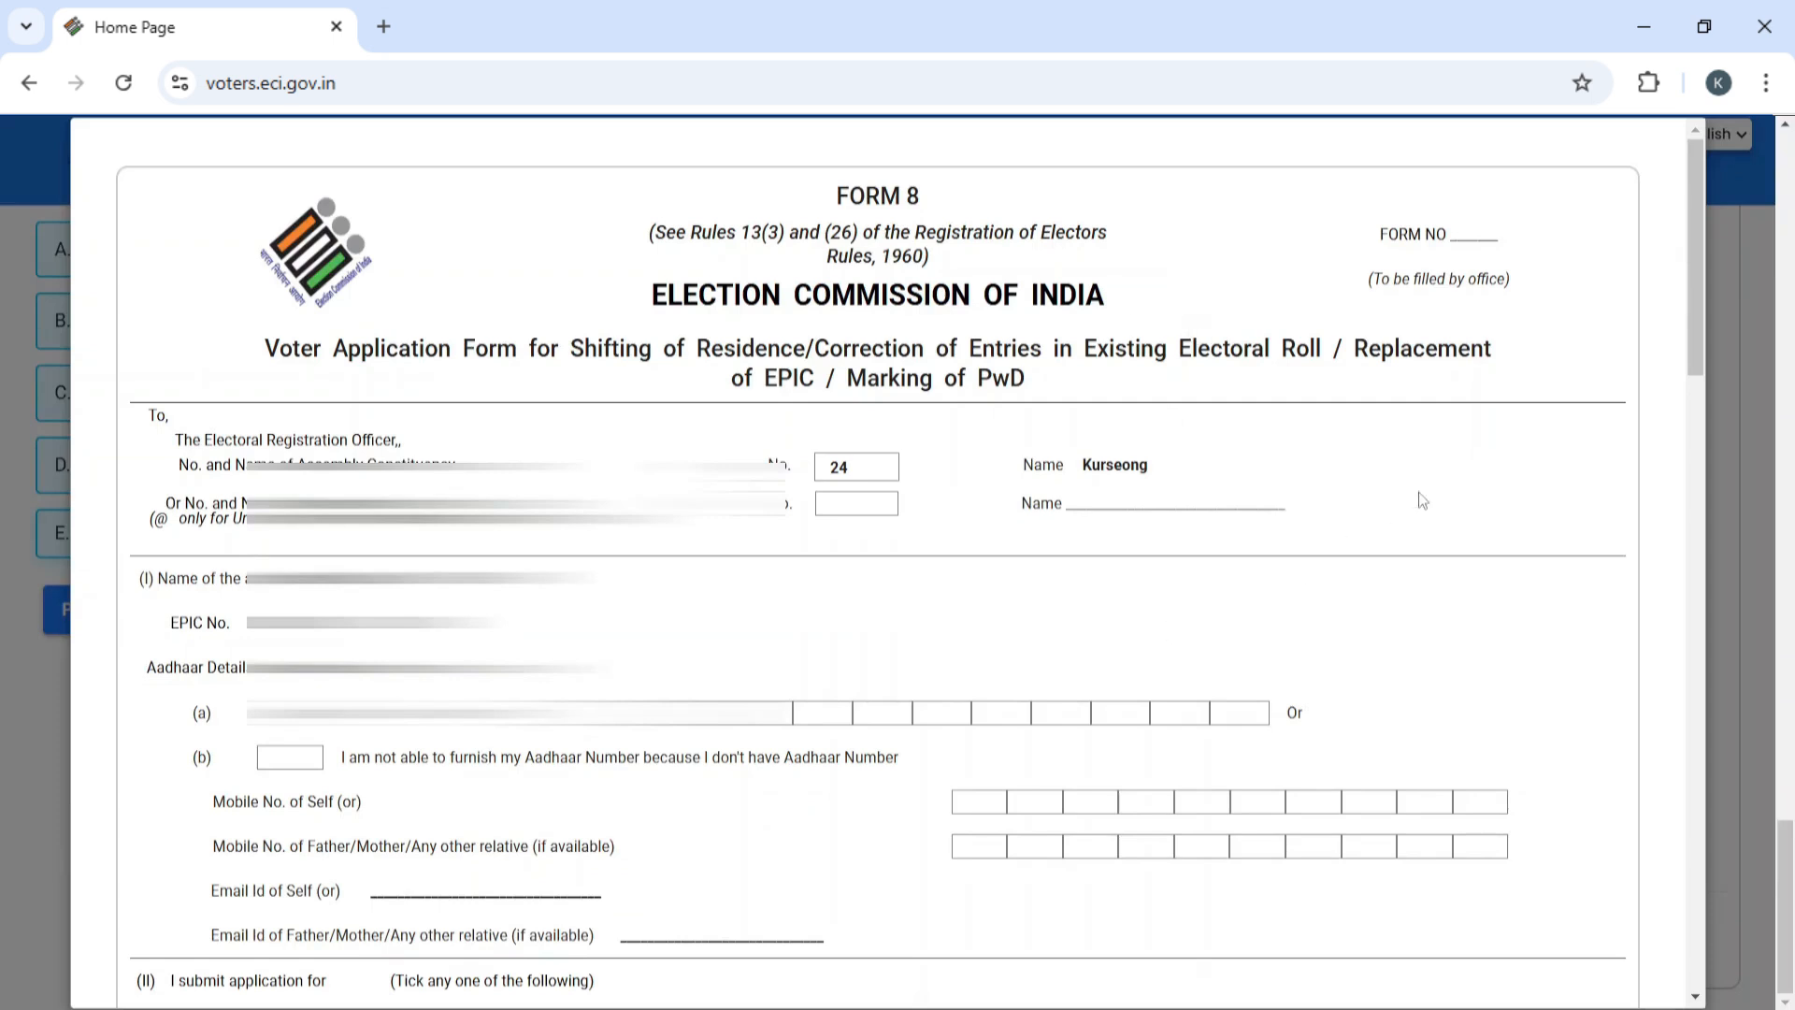
{"action": "left_click_drag", "start_coordinate": [1689, 296], "coordinate": [1422, 745]}
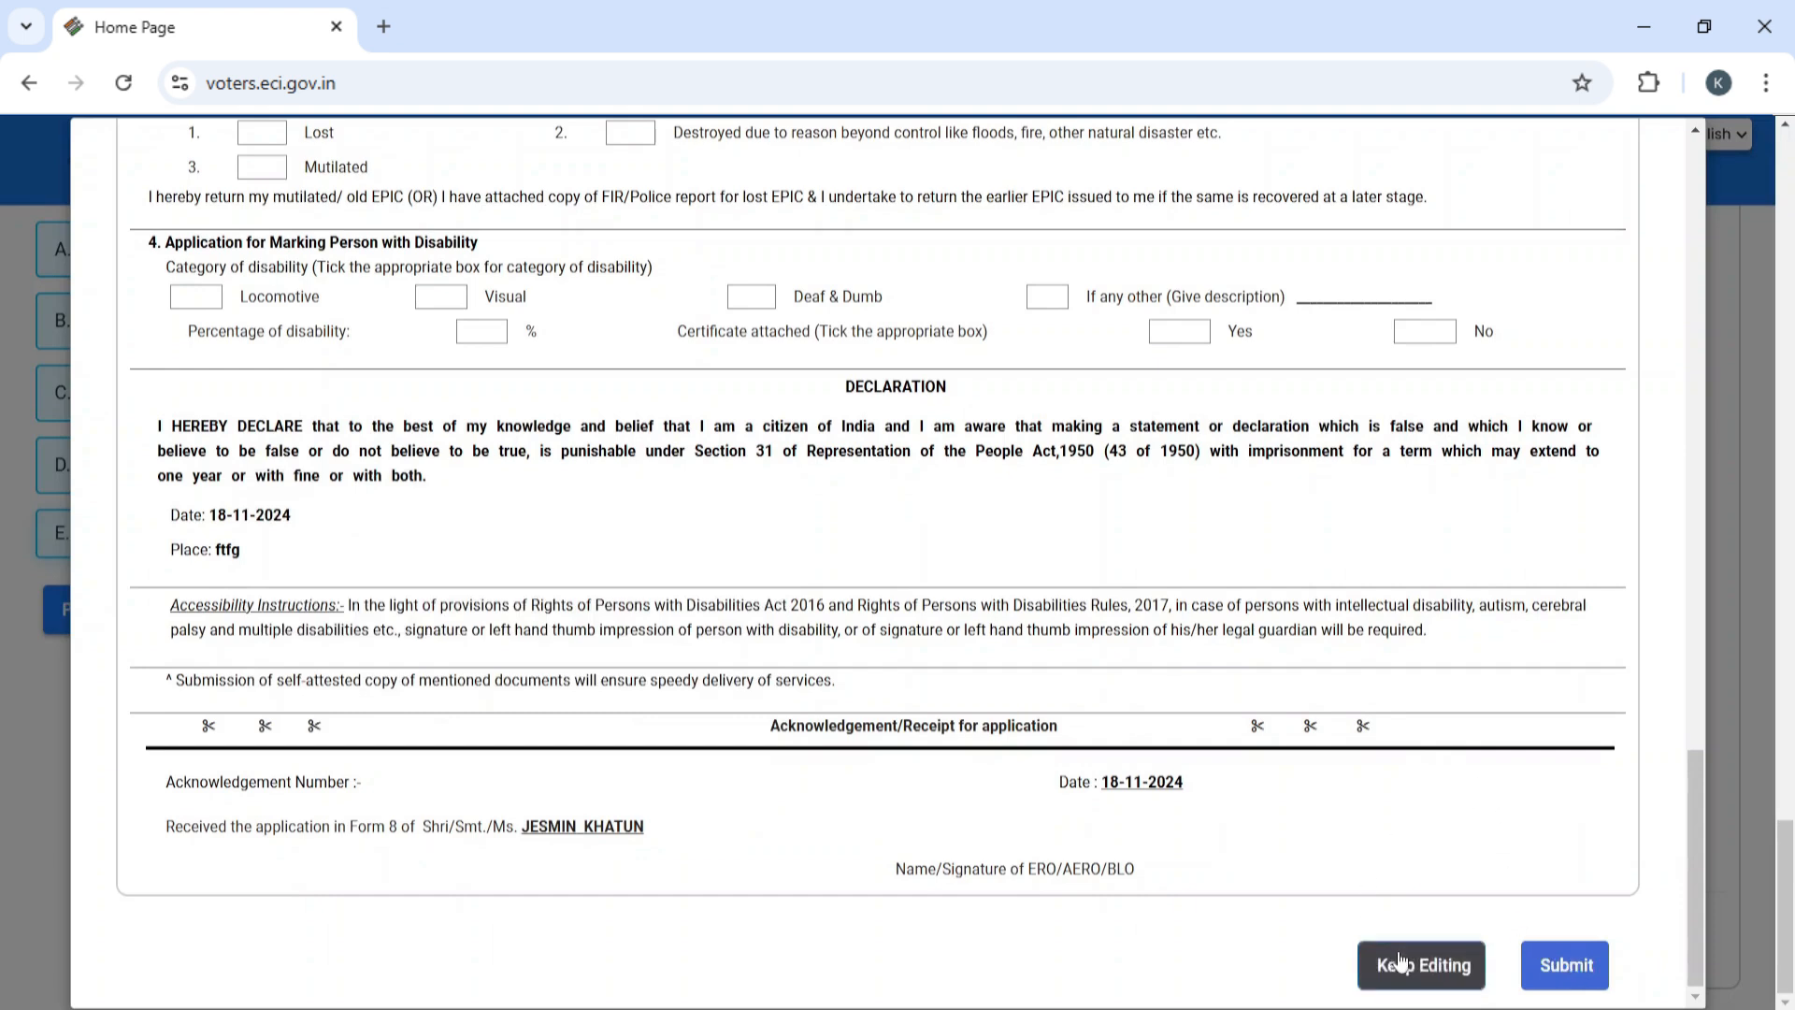
{"action": "left_click", "coordinate": [1567, 963]}
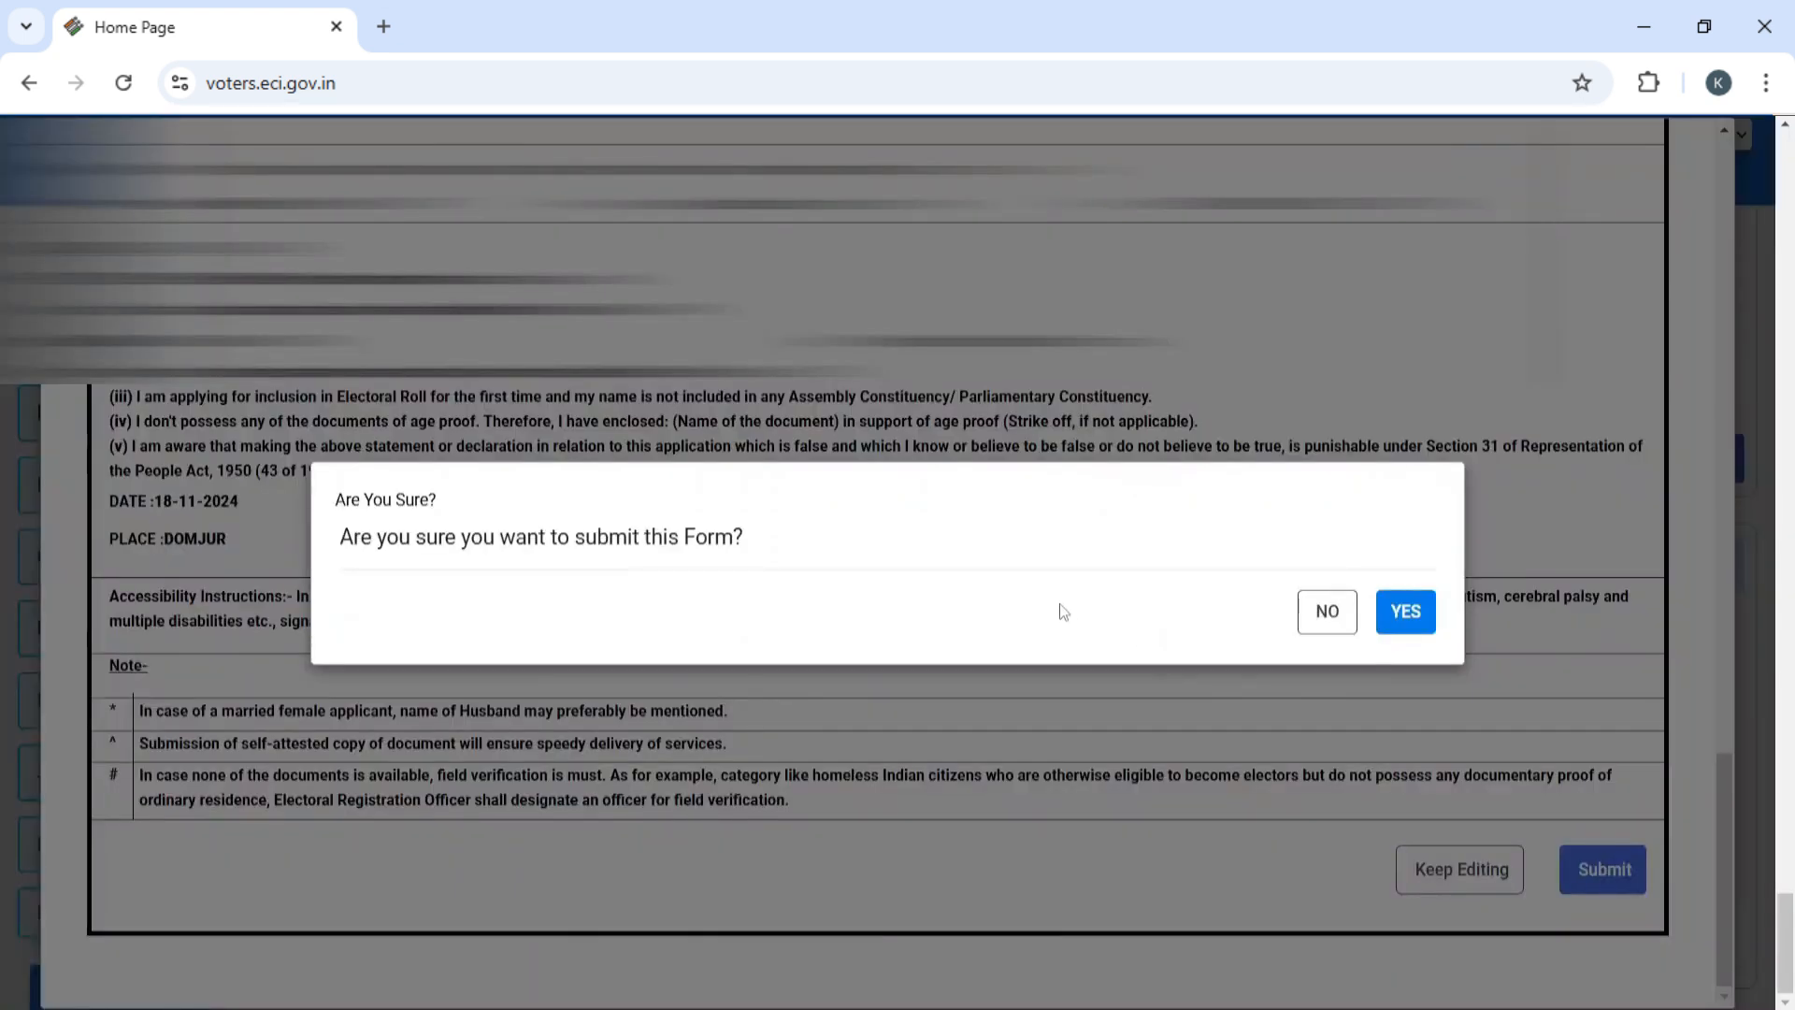
{"action": "left_click", "coordinate": [1405, 618]}
- Highlight the application's reference number and download the acknowledgement
{"action": "left_click_drag", "start_coordinate": [770, 342], "coordinate": [1026, 343]}
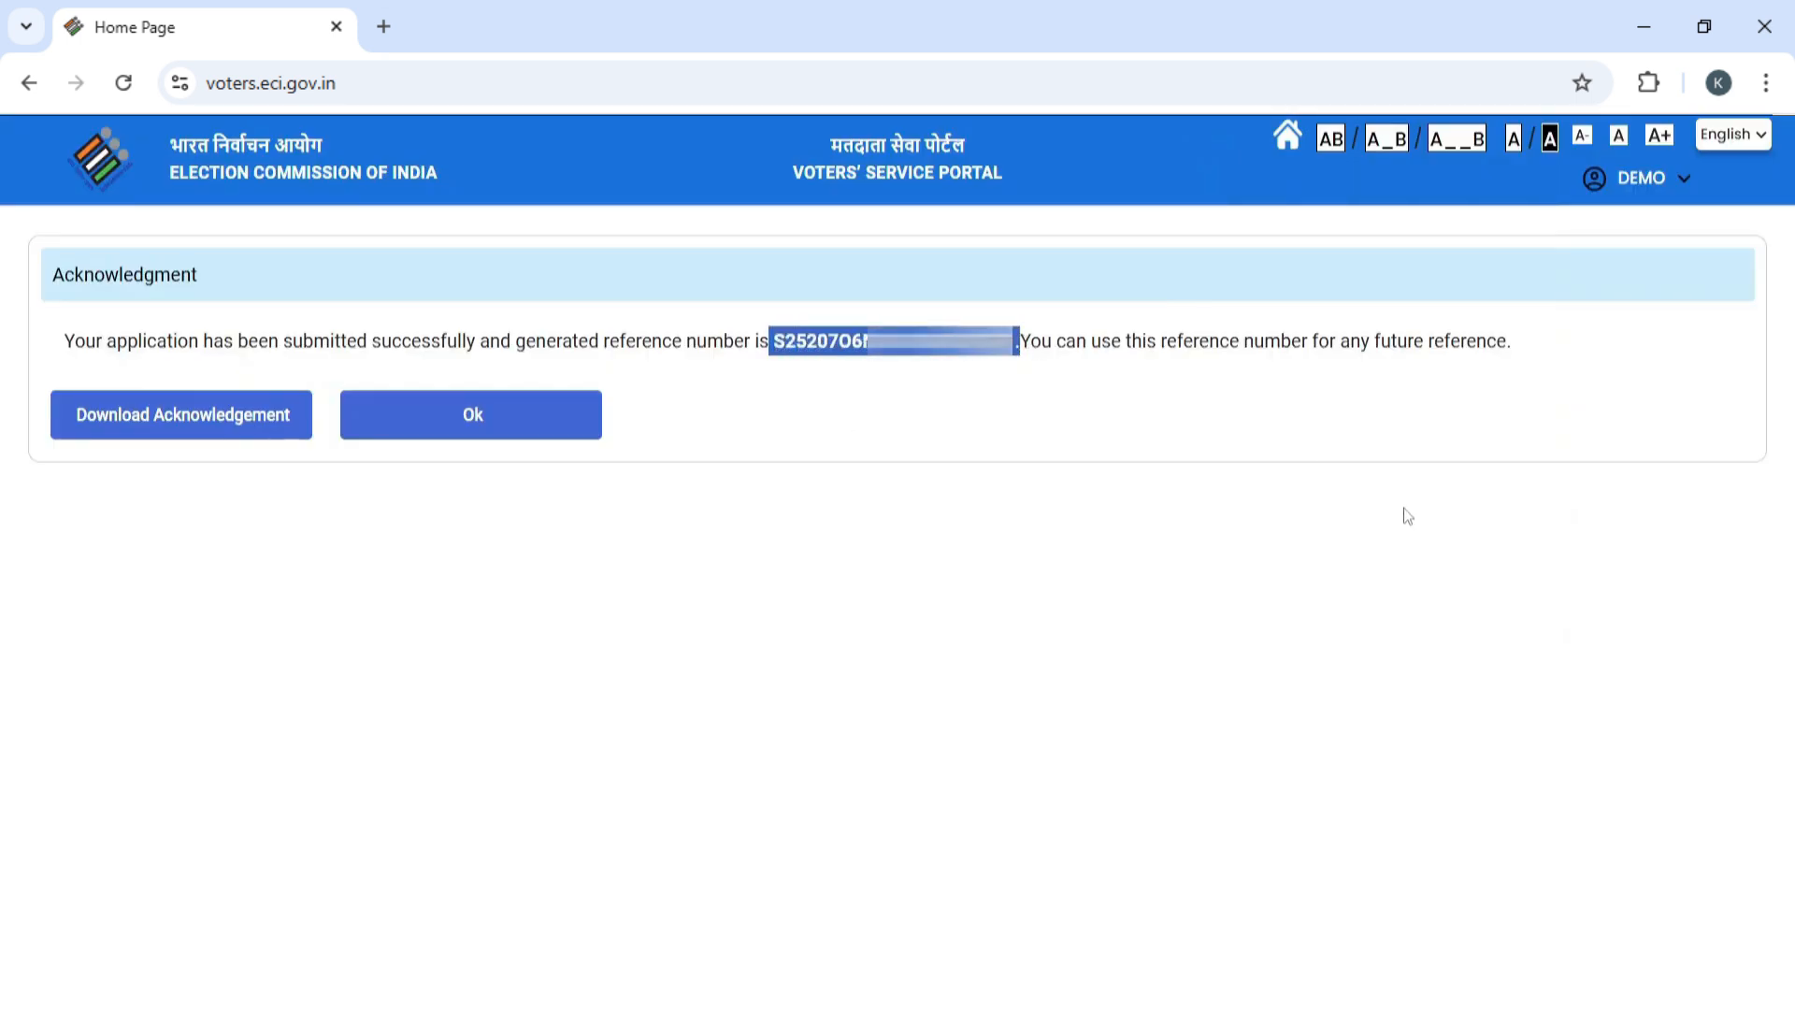
{"action": "left_click", "coordinate": [251, 423]}
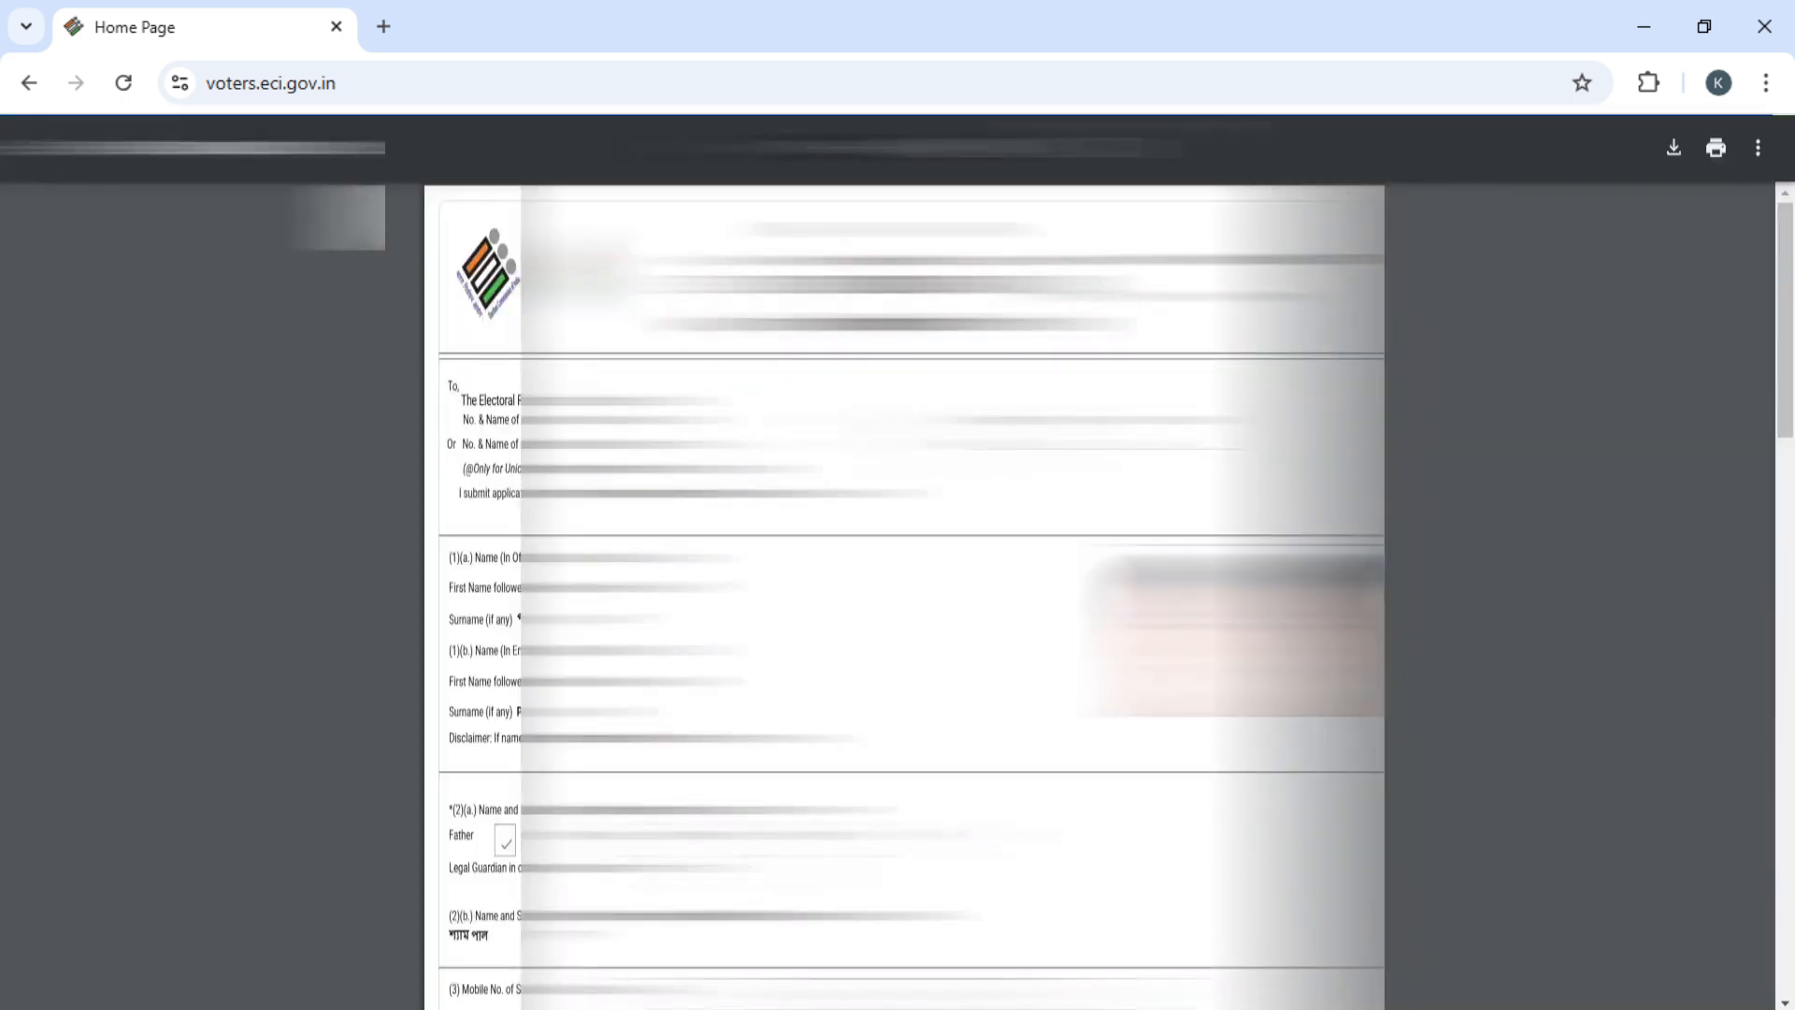